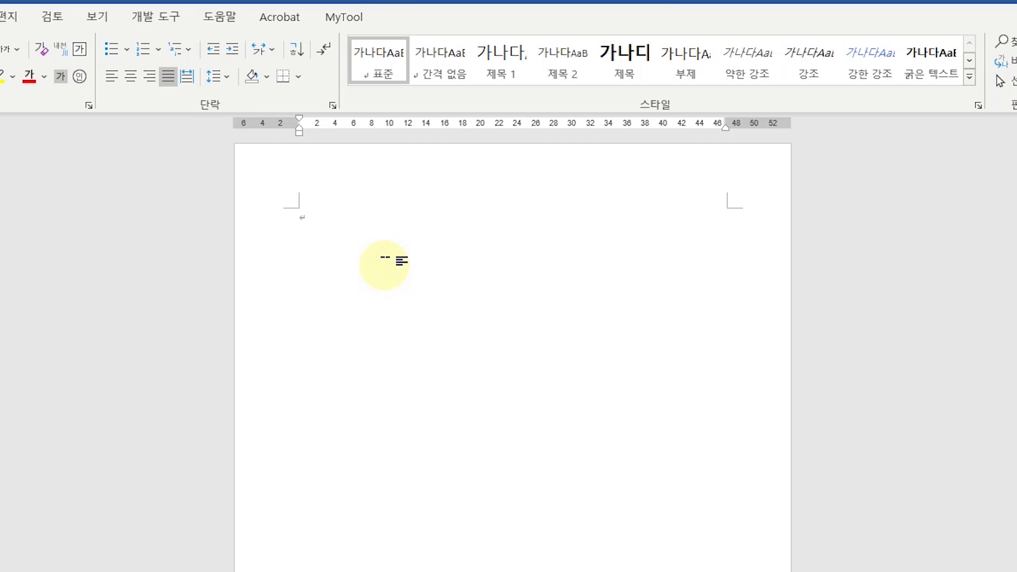
- Write an outline with indented subitems: 오피스 공통 (옵션, 메뉴와 단축키, ...), Word (레이아웃, 단락, ...), Excel (표지정, 피벗 테이블, ...)
text(오피스 공통 옵션 메뉴와 단축키 ... Word 레이아웃 단락 ... Excel 표지정 피벗 테이블 ...)
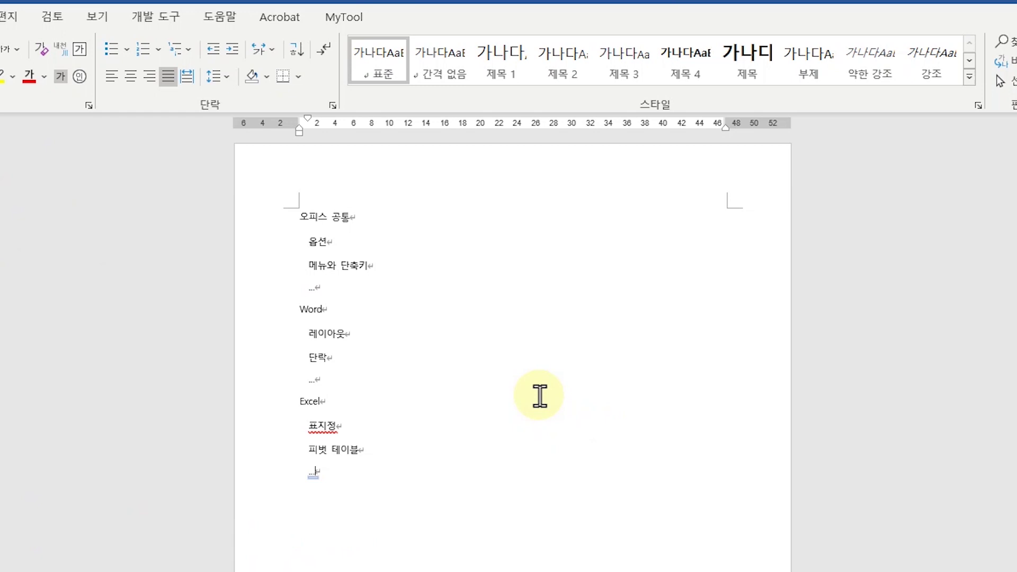
click(381, 239)
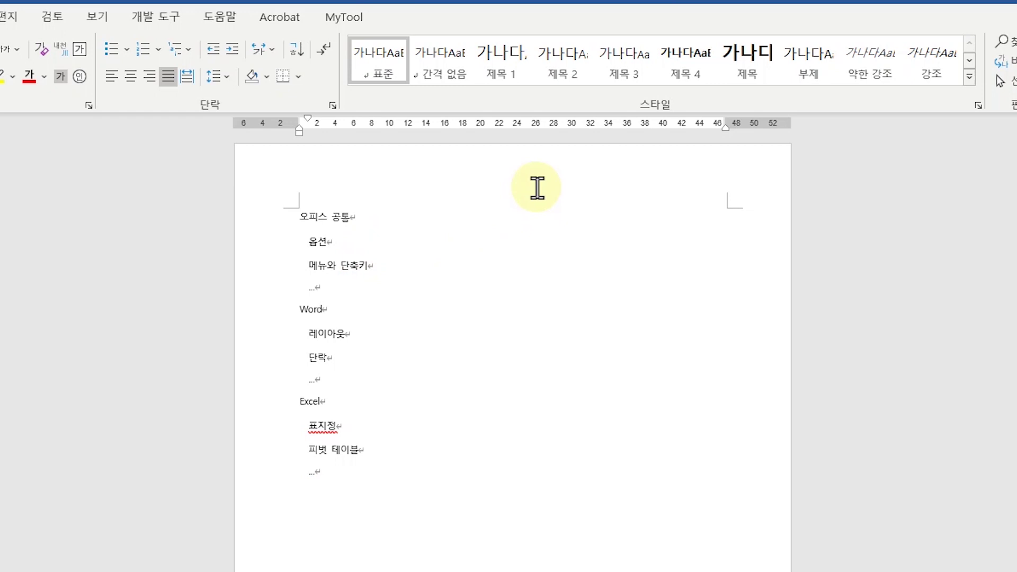
click(299, 217)
drag(299, 217, 359, 221)
click(336, 227)
click(316, 310)
click(321, 403)
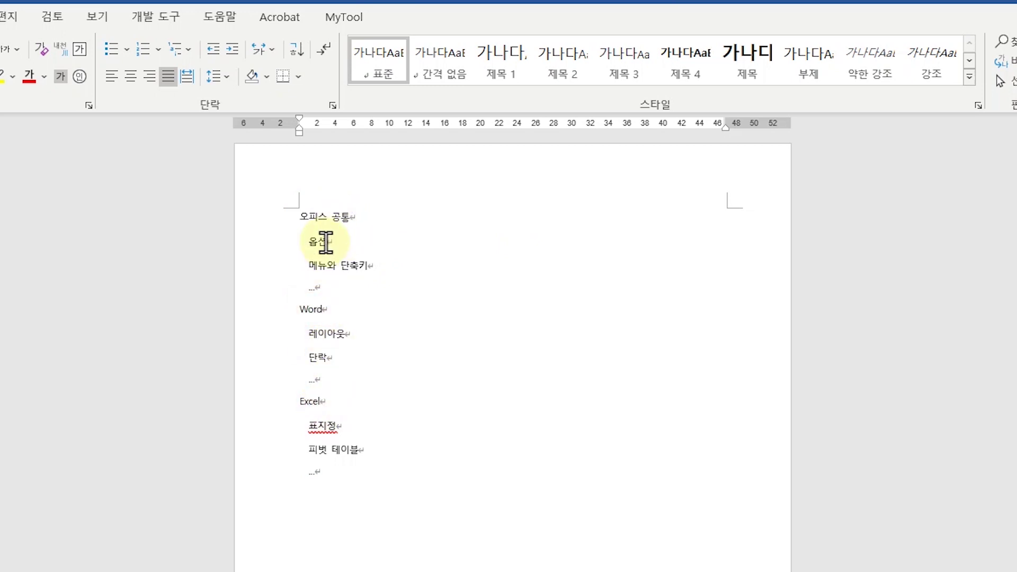
click(317, 242)
click(332, 271)
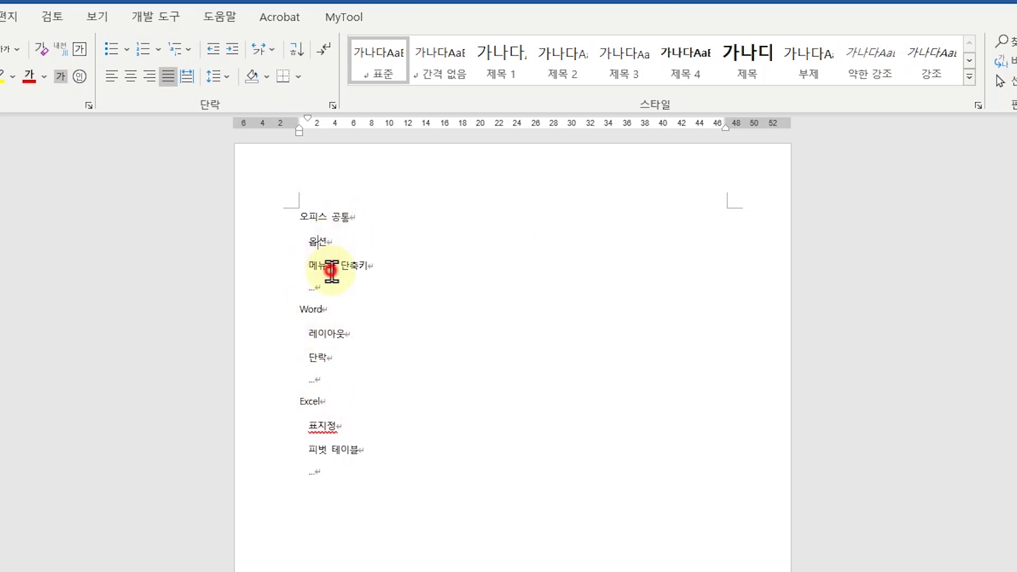
- Insert a line reading "본문 내용 작성." directly below the 옵션 item
click(343, 245)
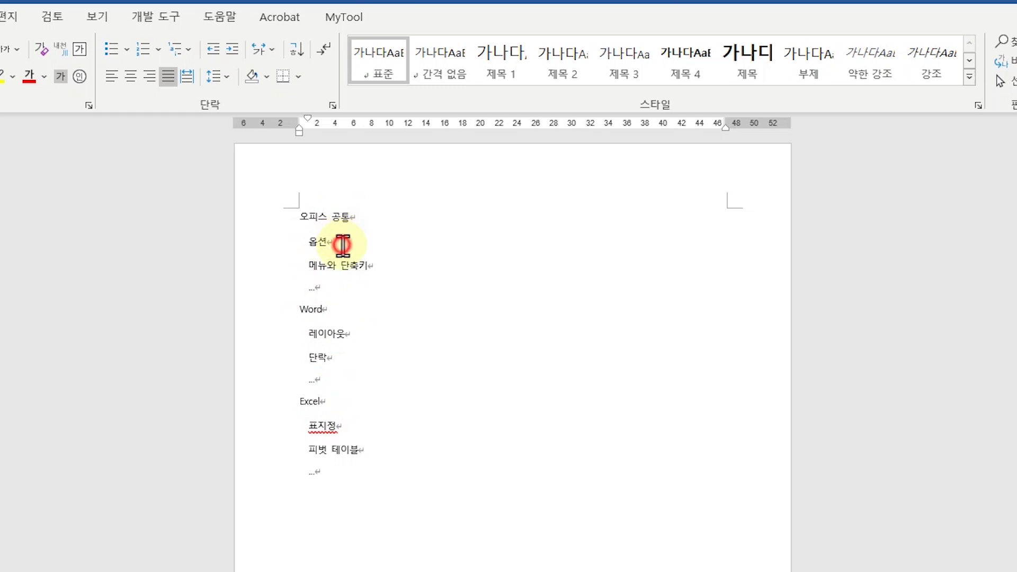
key(Return)
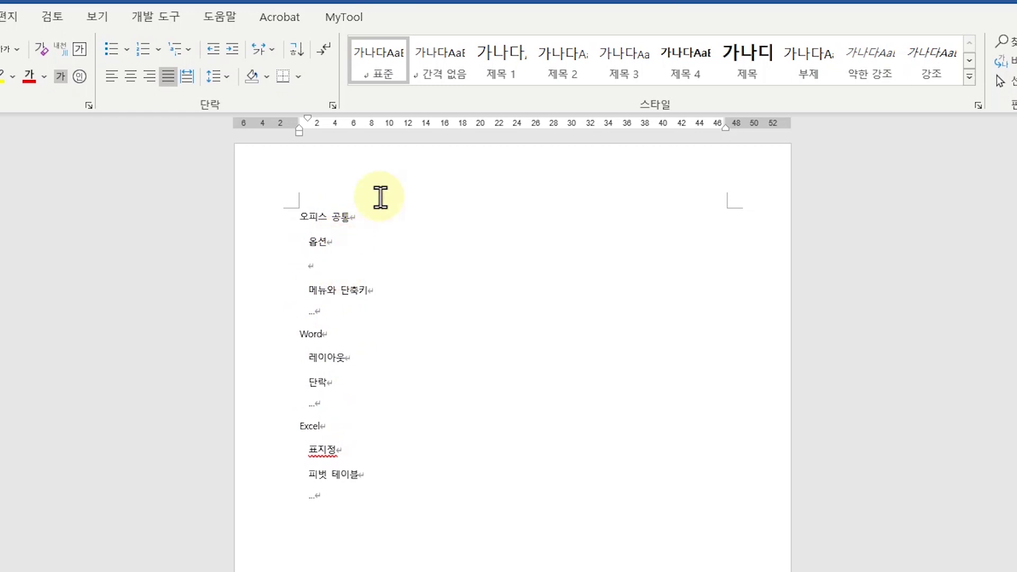
text(본문 내용 작성.)
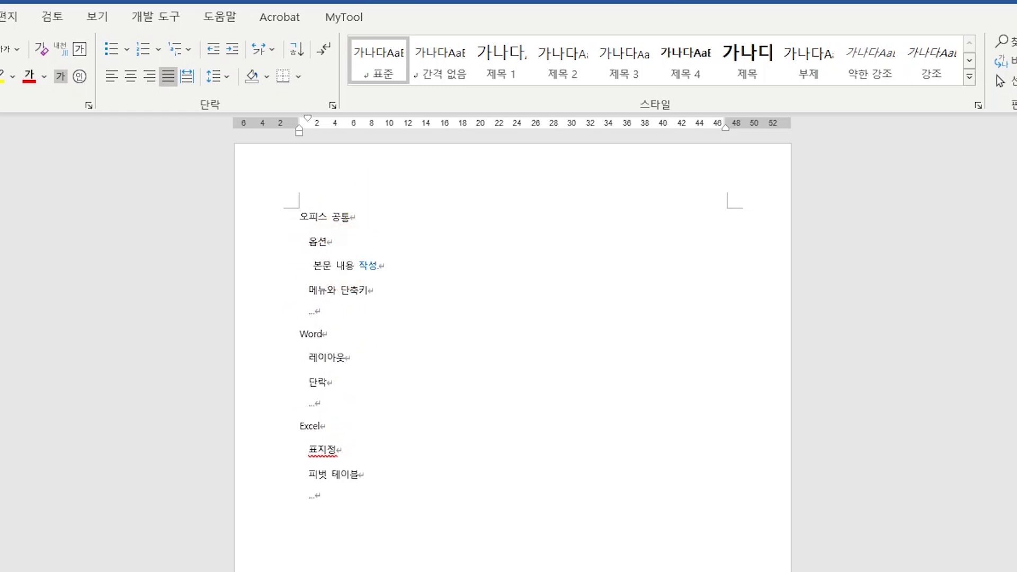
- Enlarge the 오피스 공통 heading to 16 pt and prefix it with "1. "
double_click(361, 217)
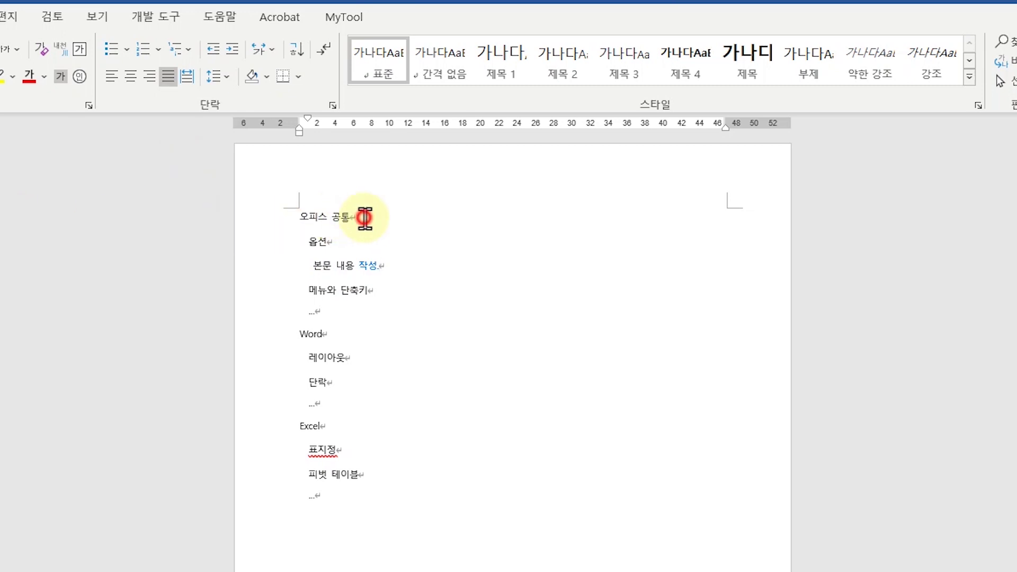
click(294, 225)
click(424, 239)
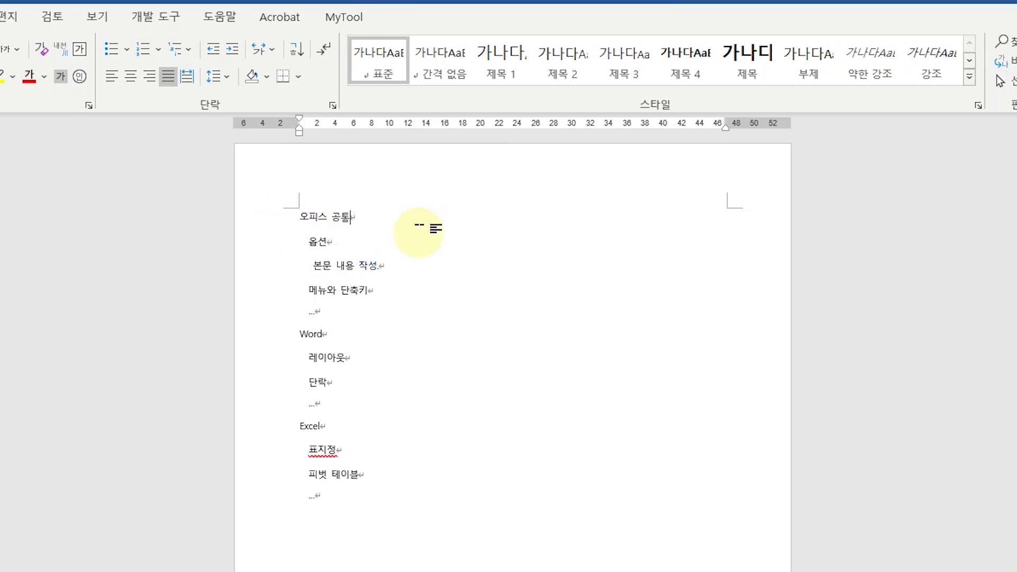
drag(370, 220, 277, 209)
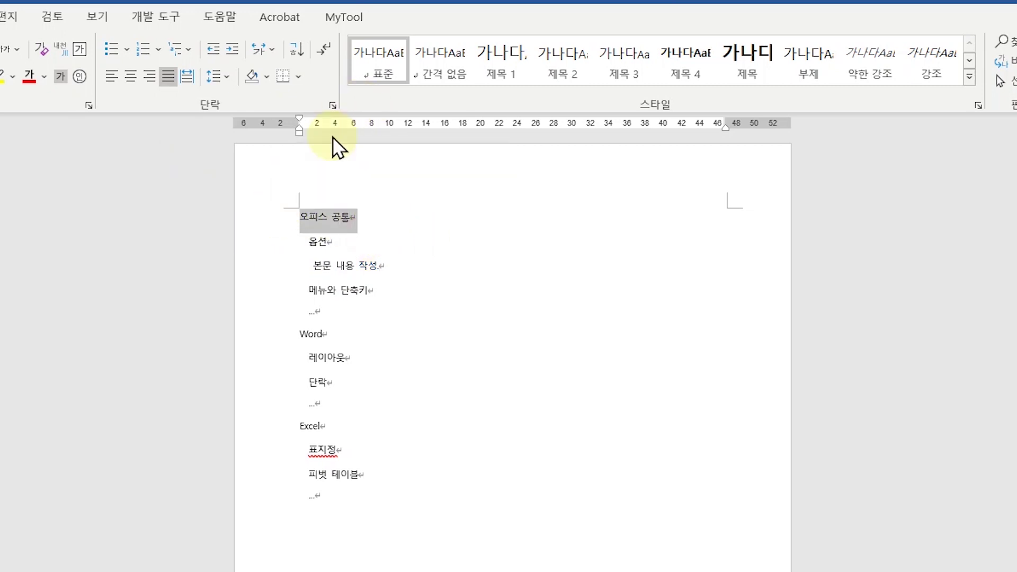
key(ctrl+shift+period)
key(ctrl+shift+period)
key(ctrl+shift+period)
key(ctrl+shift+period)
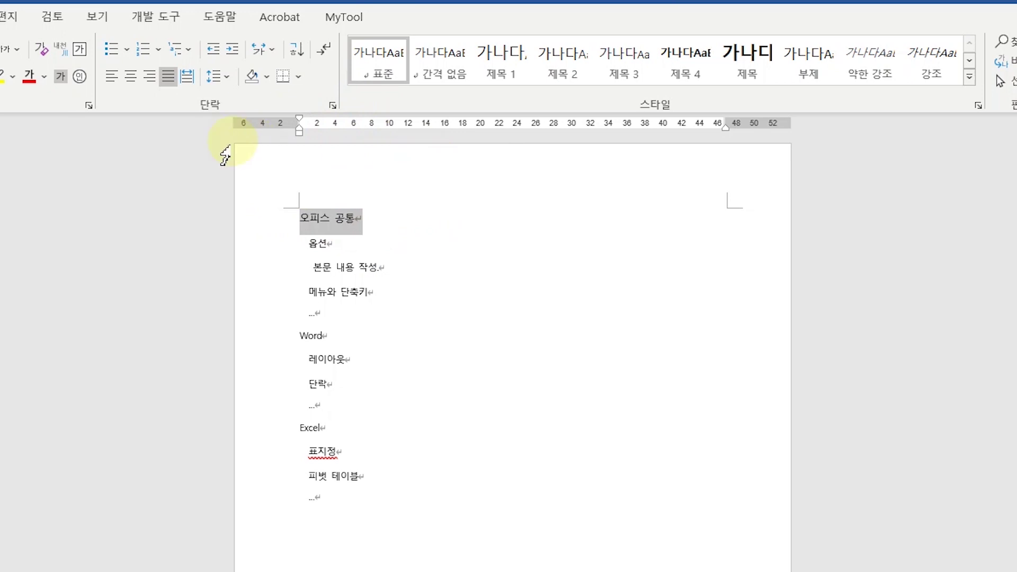
click(310, 224)
text(1)
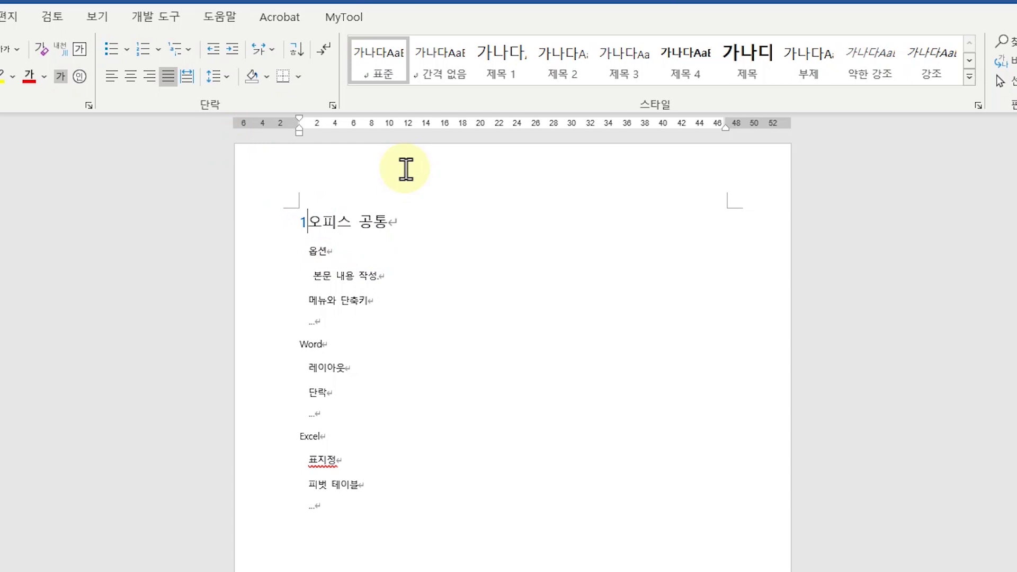
text(.)
- Prefix the 옵션 subheading with "1) " and enlarge the line to 14 pt
click(309, 251)
text(1)
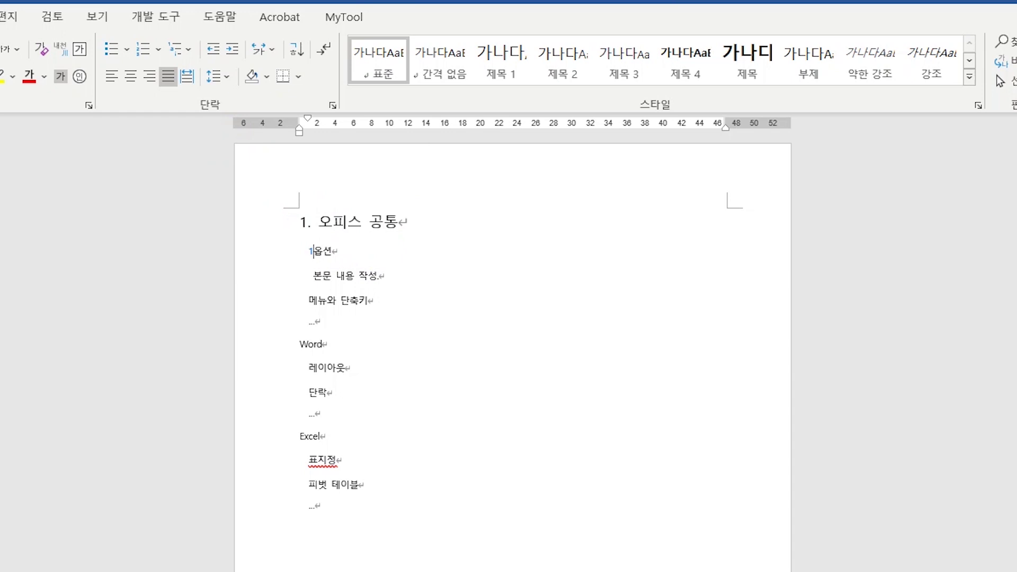
text())
key(shift+Right)
key(shift+Right)
key(shift+Right)
key(ctrl+shift+period)
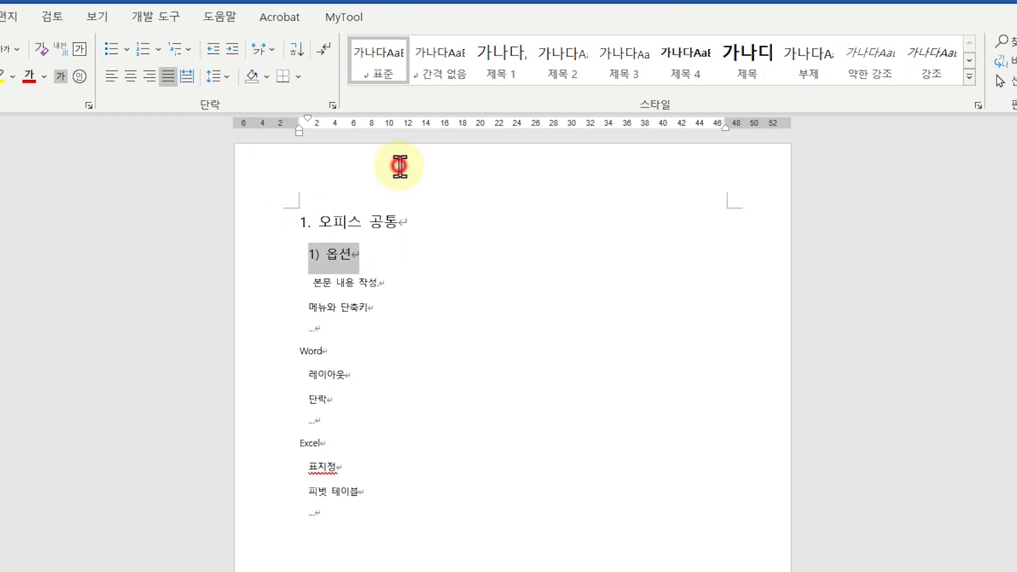
click(459, 275)
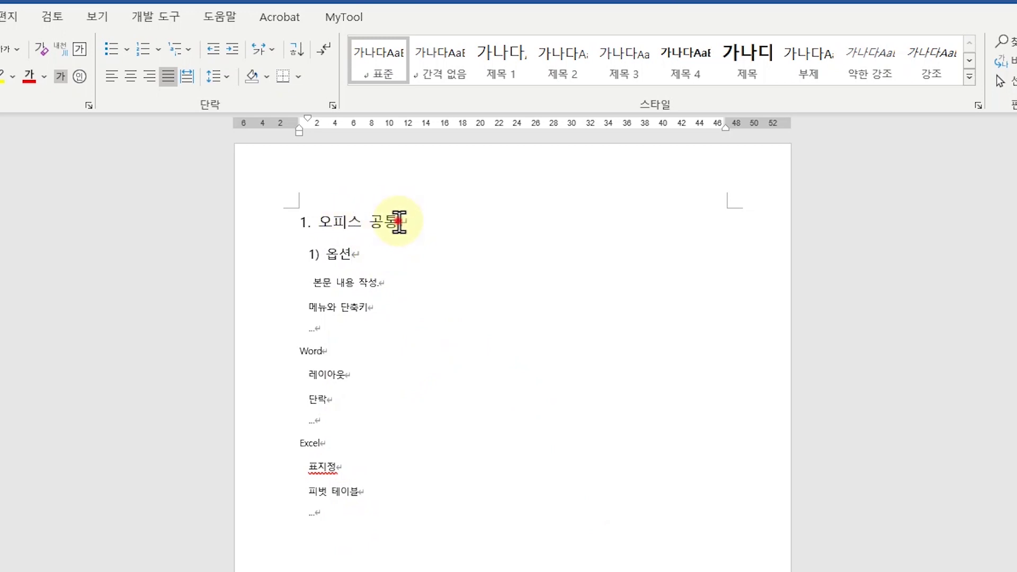
click(265, 221)
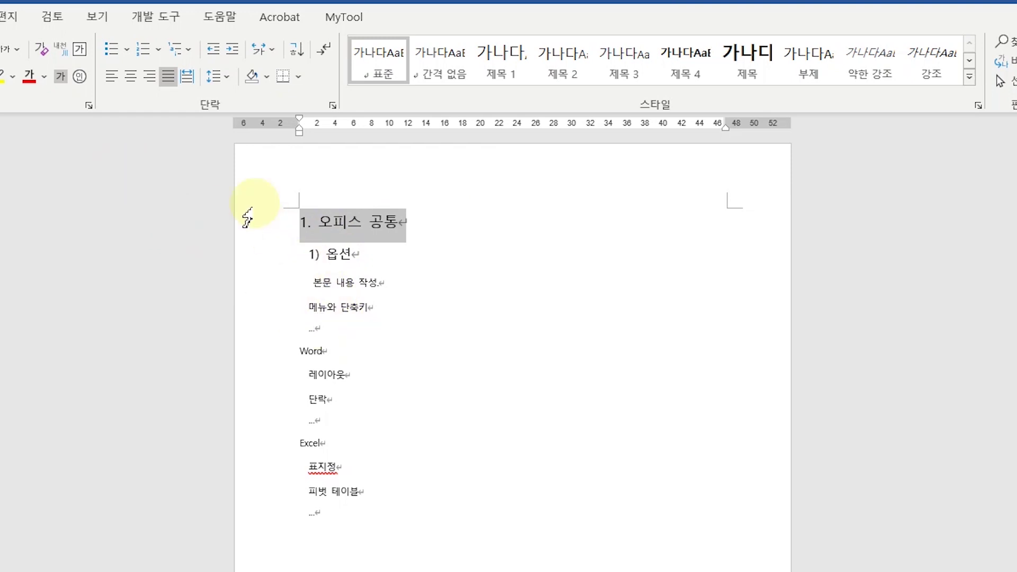
drag(345, 349, 264, 354)
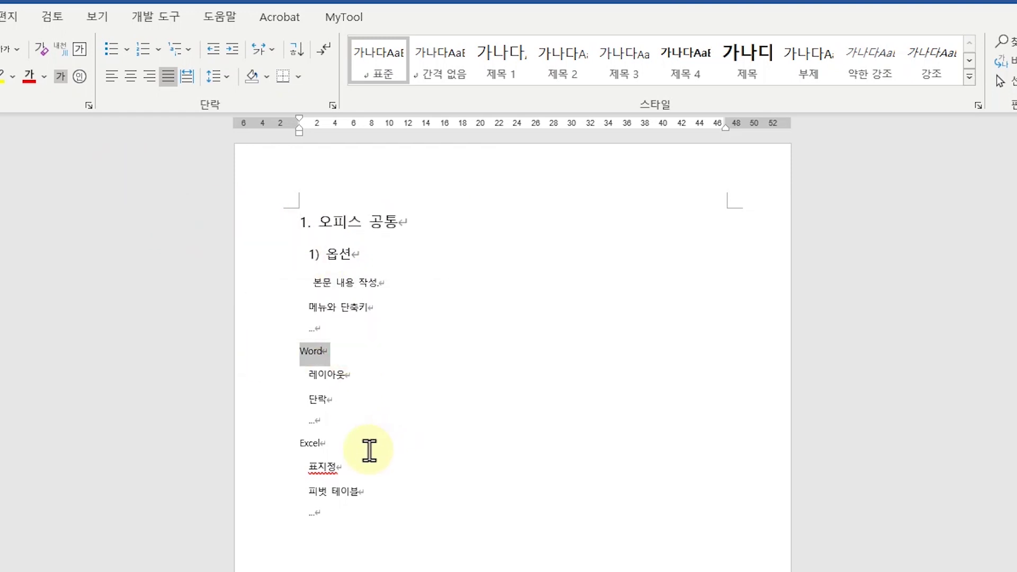
drag(364, 445, 289, 450)
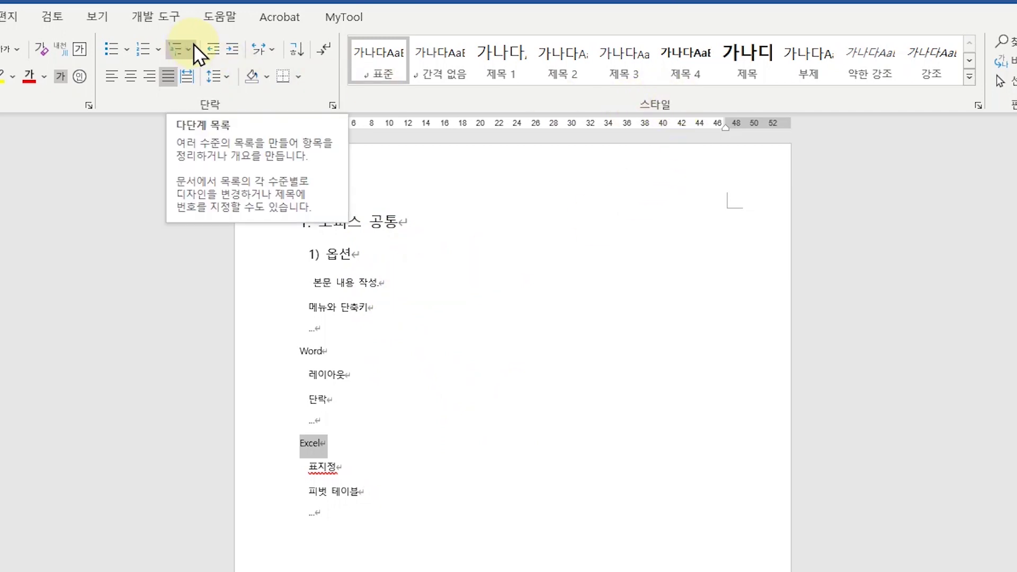
click(500, 313)
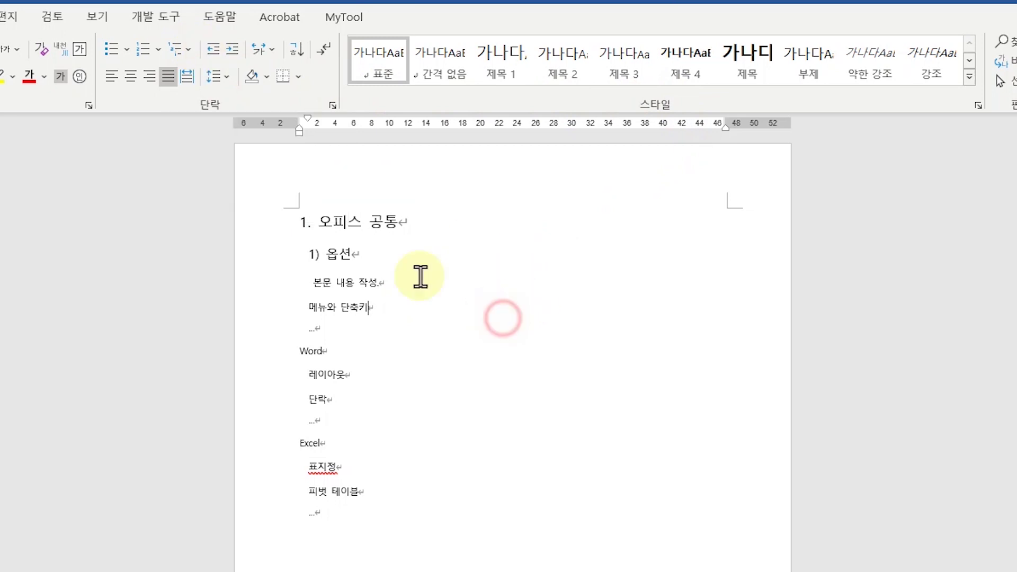
- Apply the 제목 1 style to the "1. 오피스 공통" line
click(395, 222)
drag(413, 221, 301, 218)
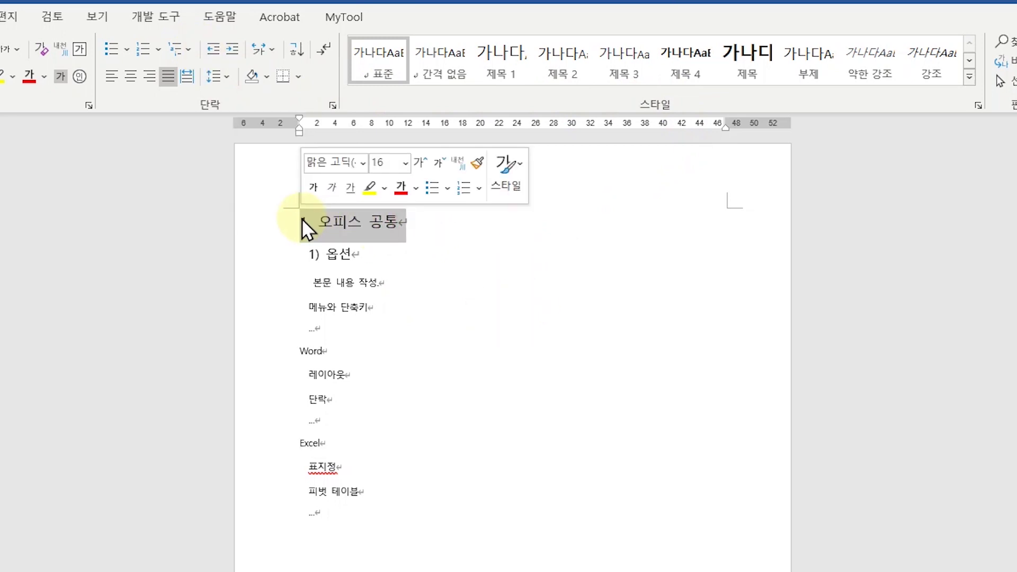
click(501, 66)
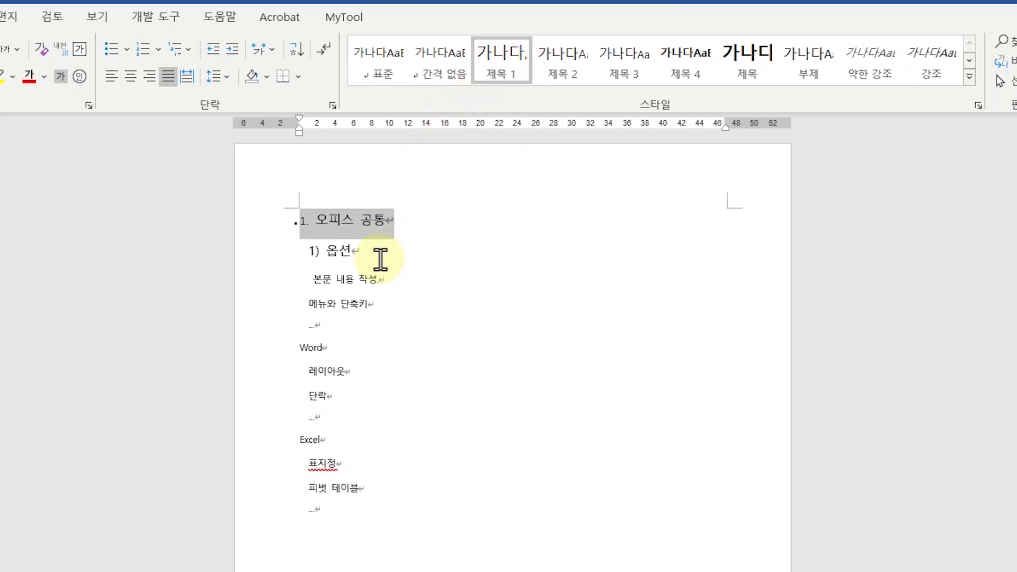
- Apply the 제목 2 style to the "1) 옵션" line
click(339, 252)
drag(340, 252, 306, 256)
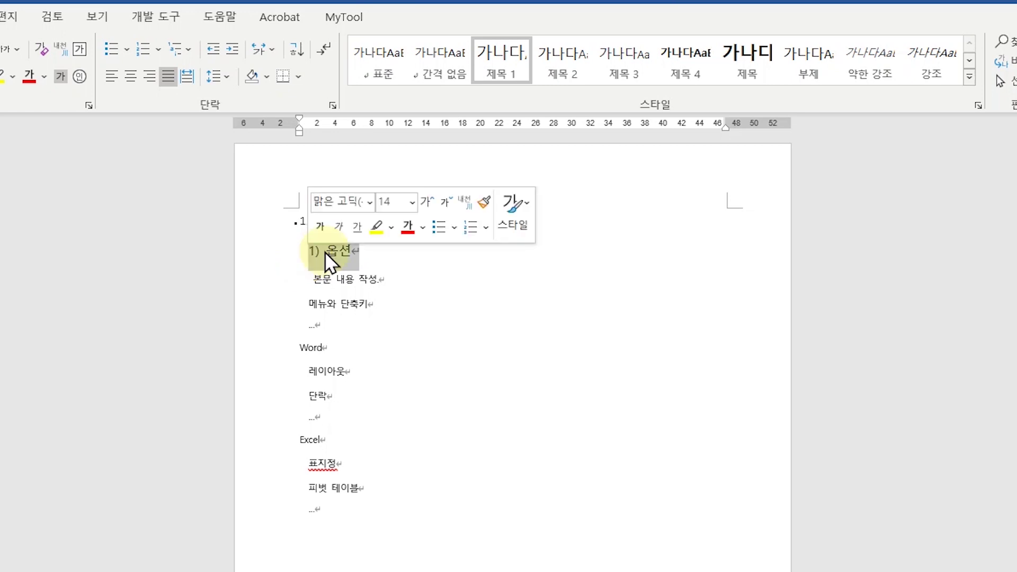
click(560, 66)
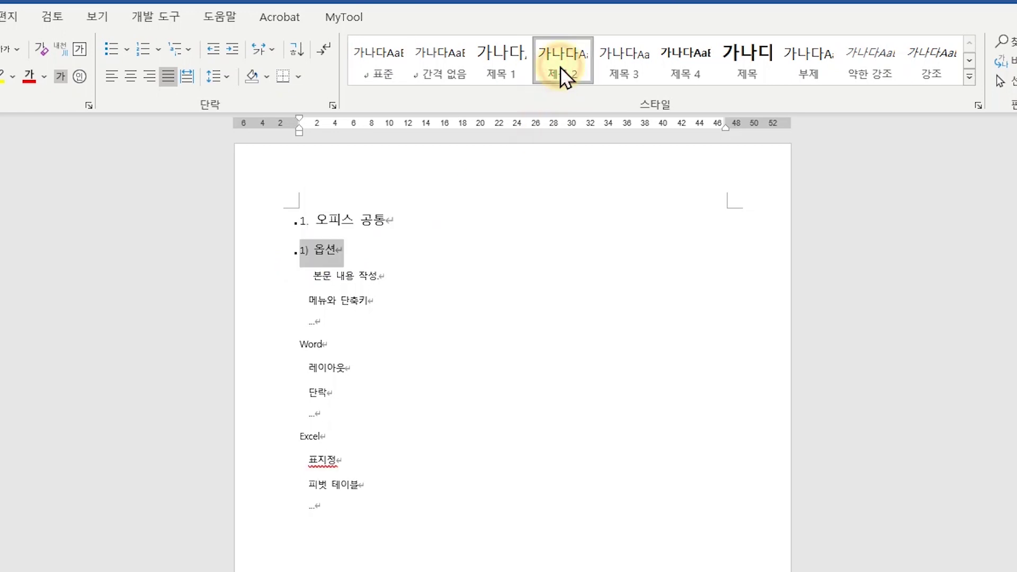
- Create a new style named Main from the "본문 내용 작성." text and apply it to that text
click(394, 274)
drag(392, 275, 317, 277)
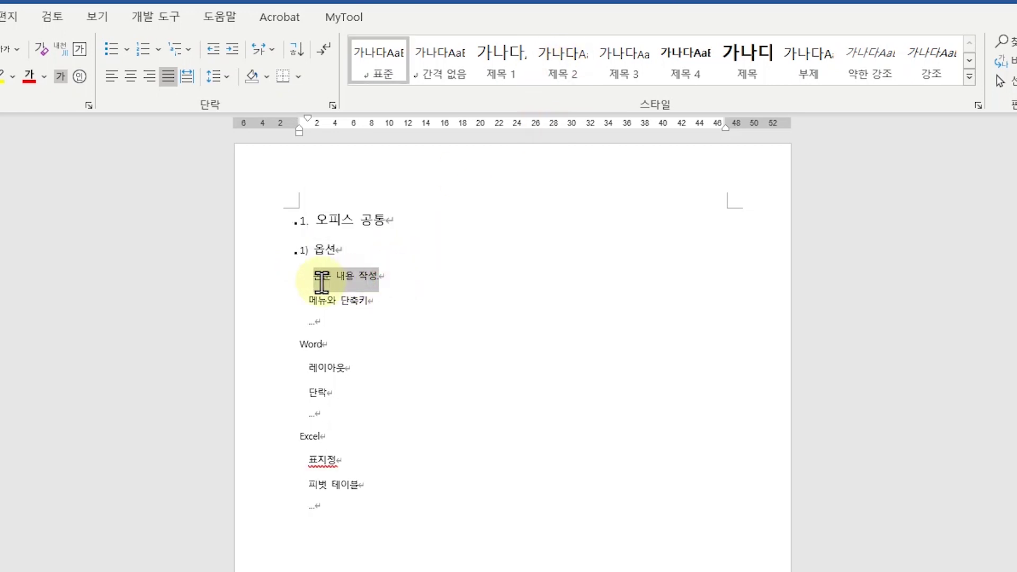
click(970, 77)
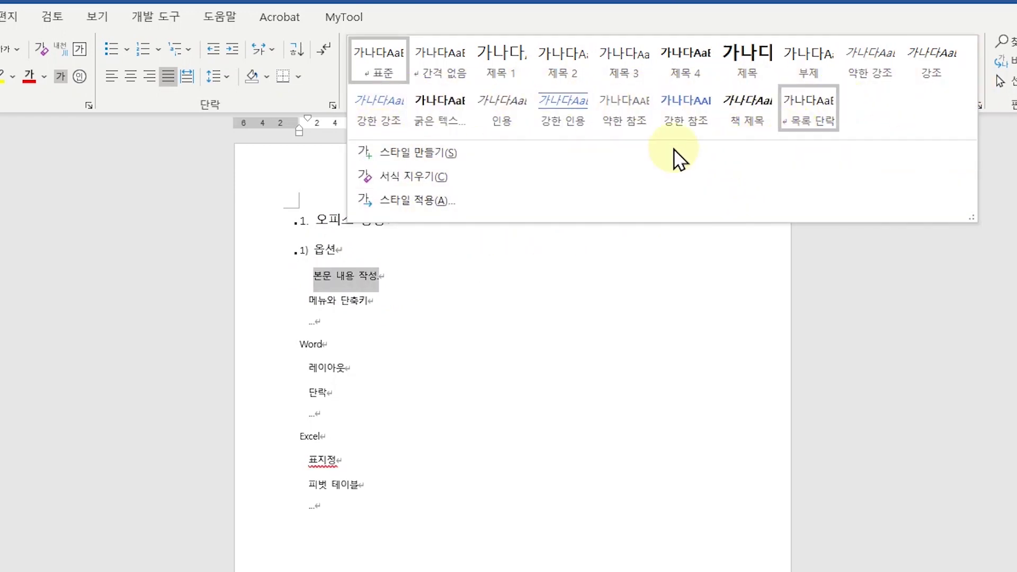
click(437, 153)
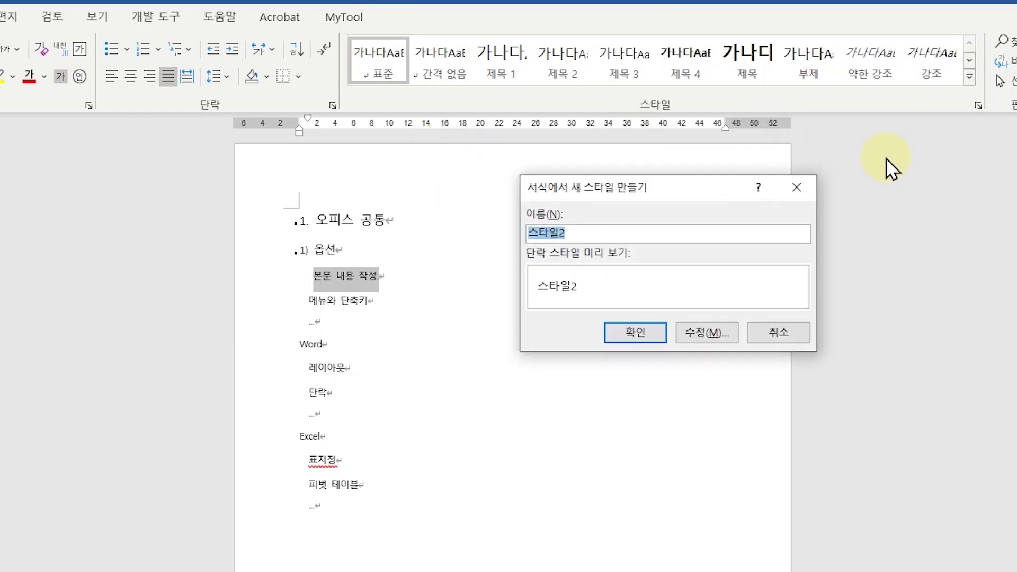
text(Main)
key(Return)
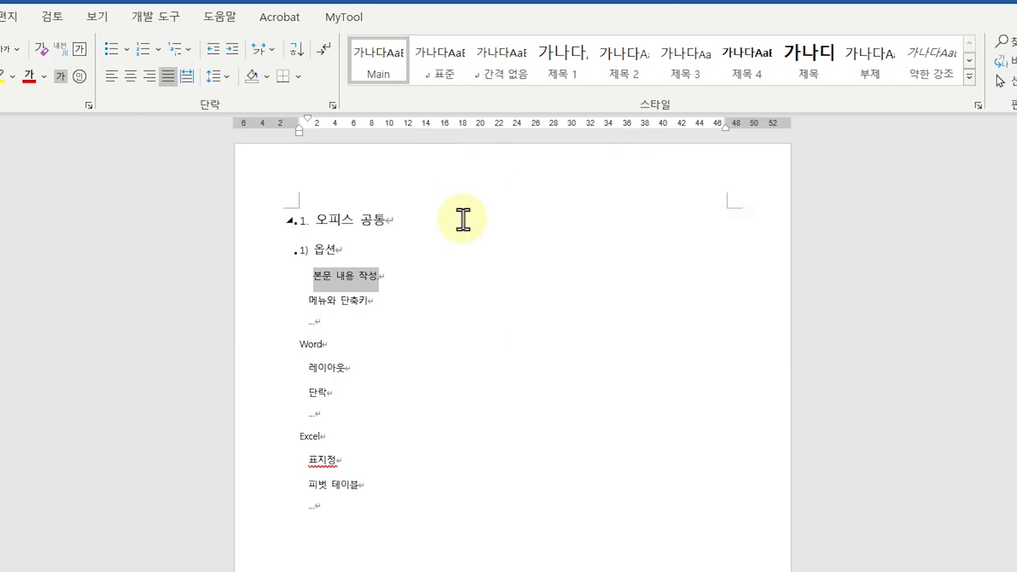
click(385, 56)
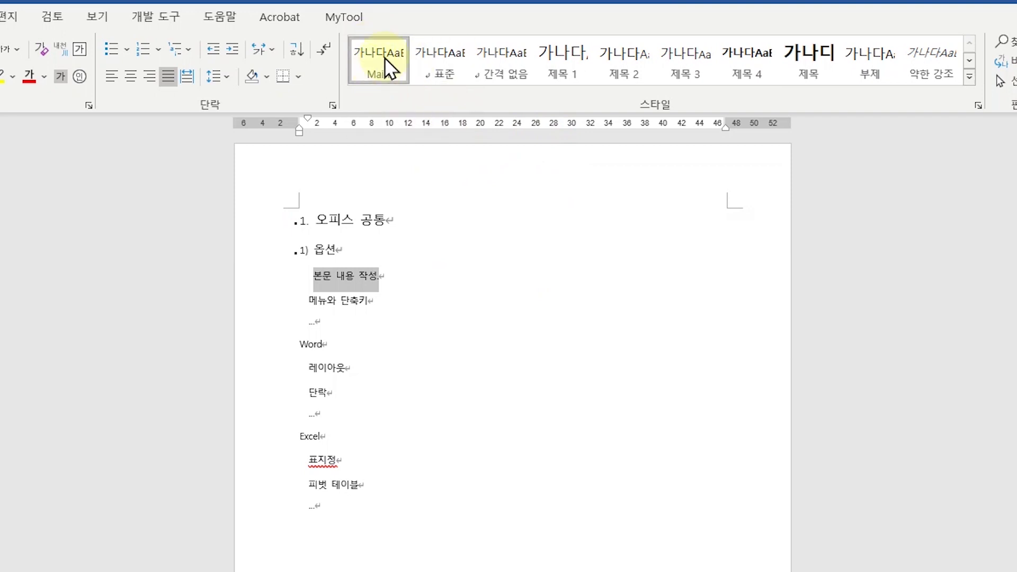
click(376, 275)
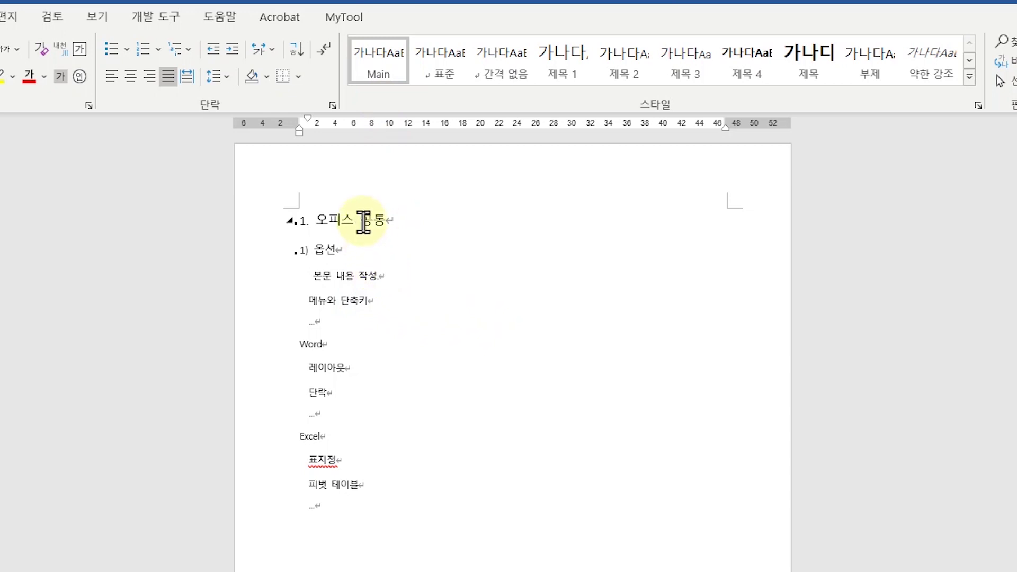
- Apply the 제목 1 style to the Word and Excel lines
drag(352, 344, 295, 350)
click(566, 66)
drag(351, 436, 275, 434)
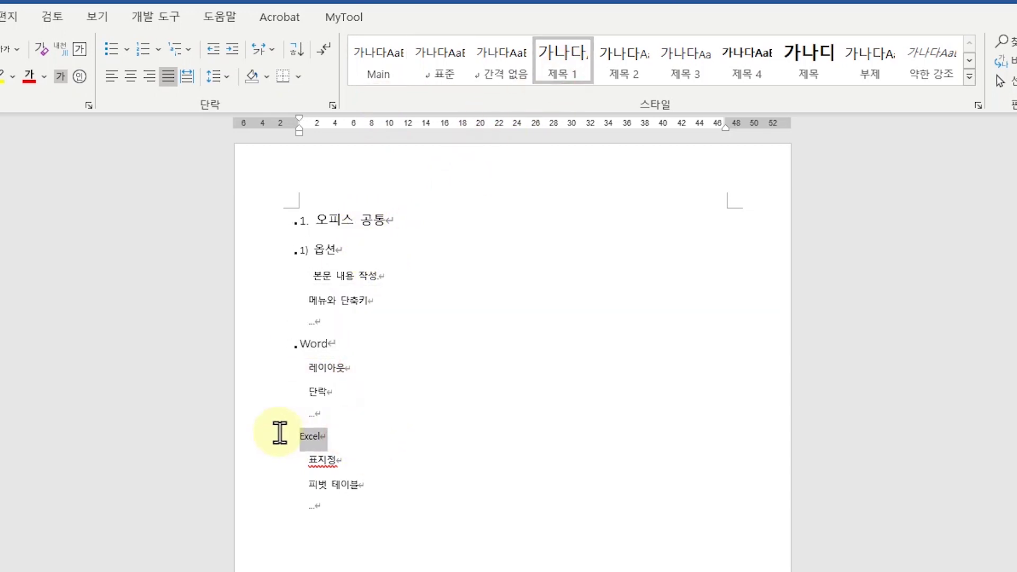
click(578, 57)
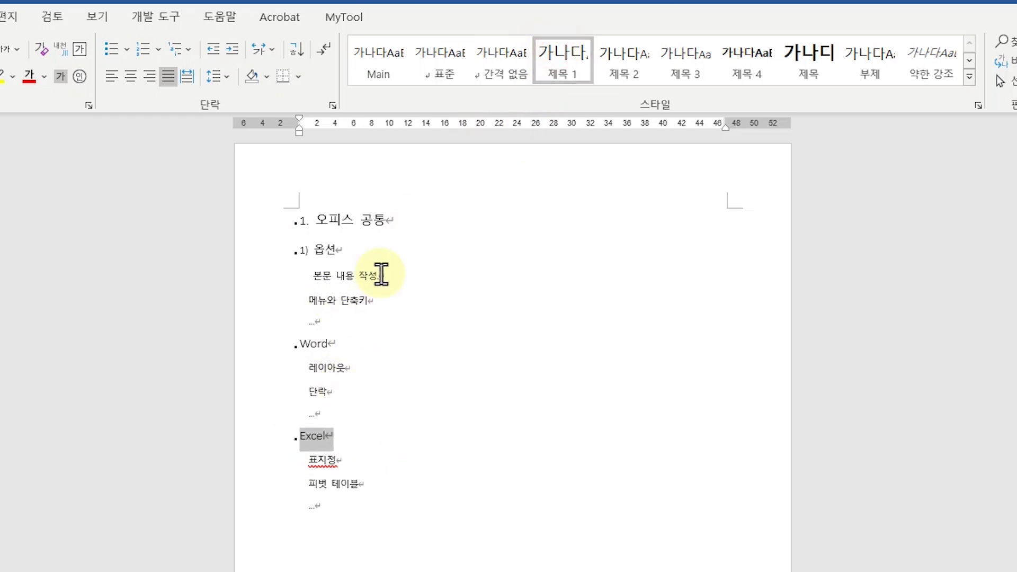
- Apply the 제목 2 style to the subitems 옵션, 메뉴와 단축키, 레이아웃, 단락, 표지정 and 피벗 테이블
drag(381, 274, 286, 256)
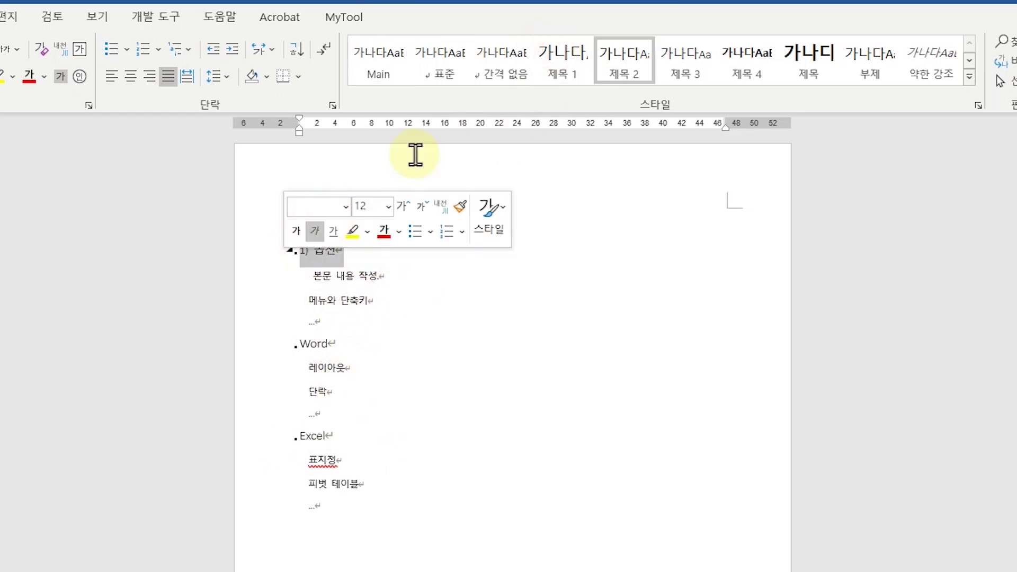
click(625, 61)
drag(374, 300, 300, 305)
click(626, 62)
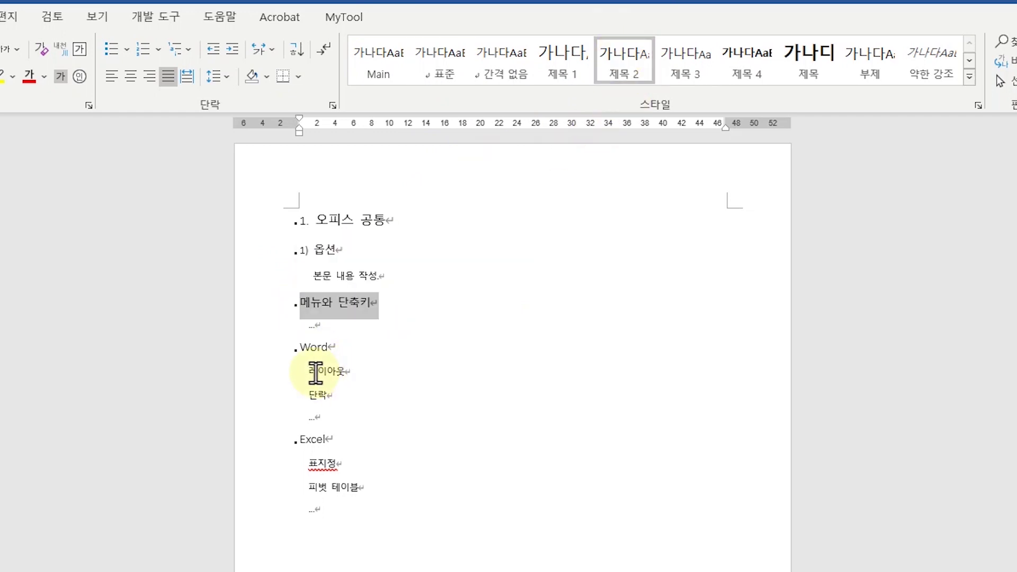
drag(312, 373, 352, 393)
click(626, 61)
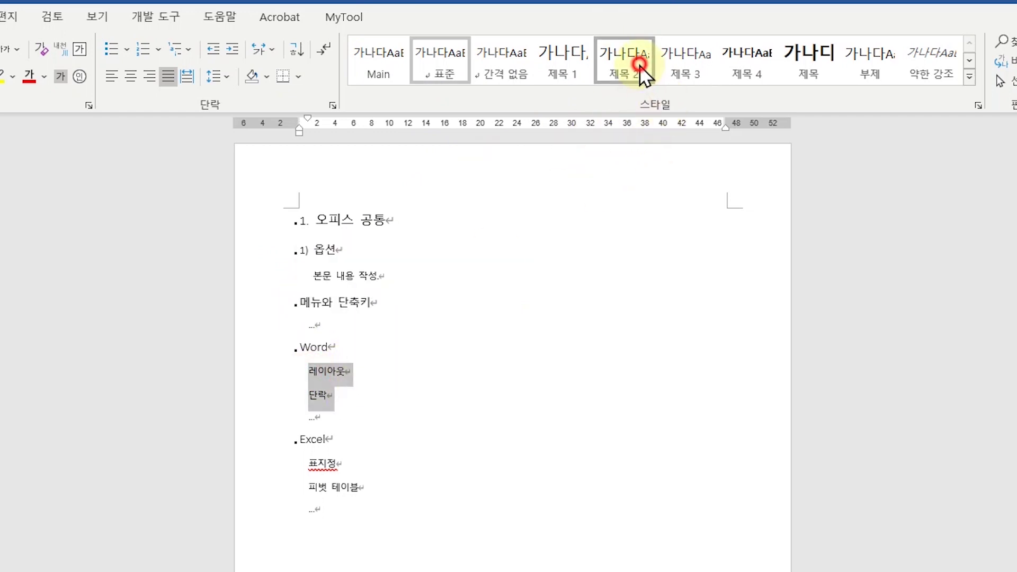
drag(307, 477, 367, 499)
click(625, 59)
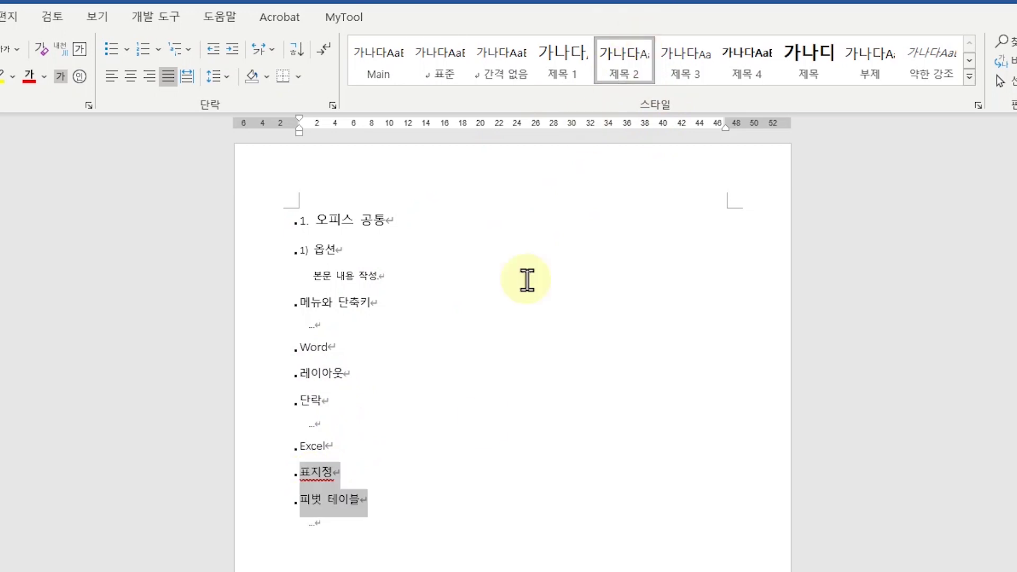
click(441, 510)
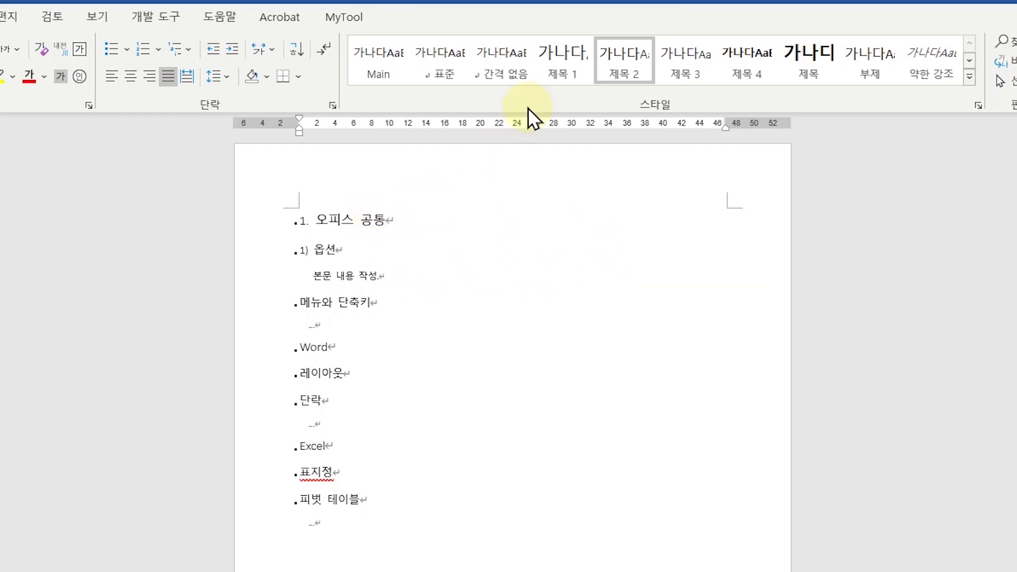
click(592, 75)
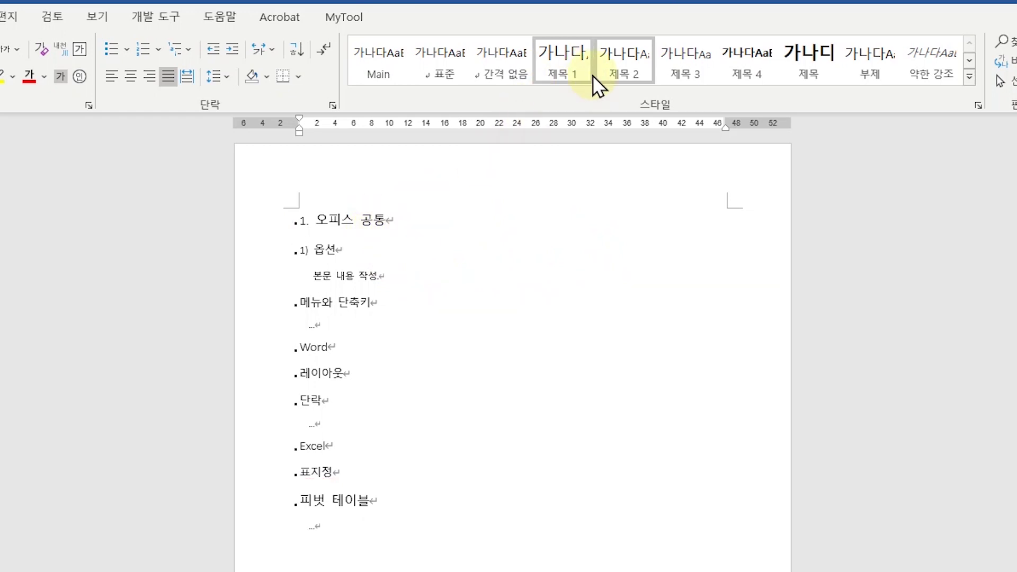
click(596, 75)
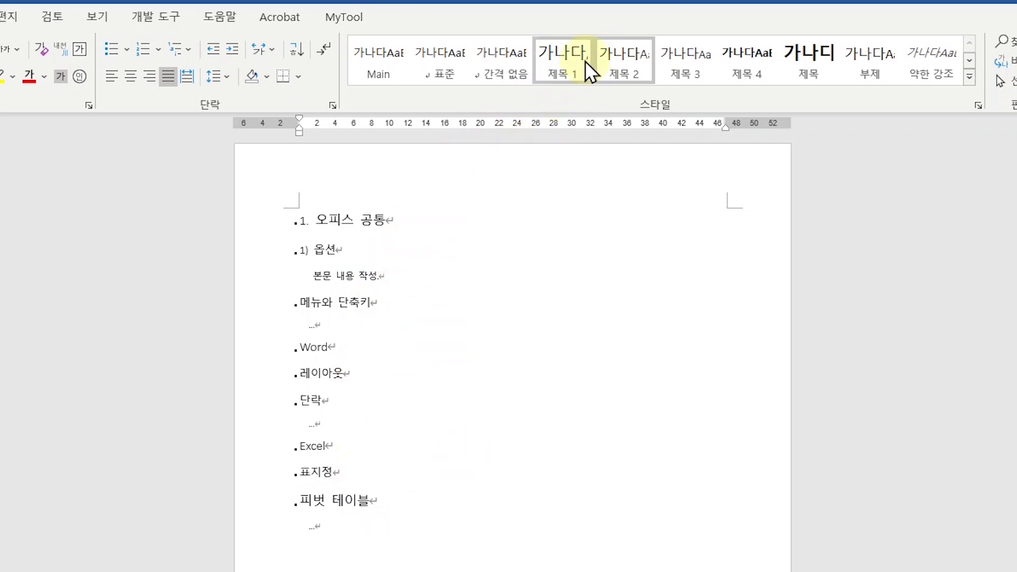
- Modify the 제목 1 style and set its font size to 16
click(570, 56)
right_click(570, 56)
click(632, 91)
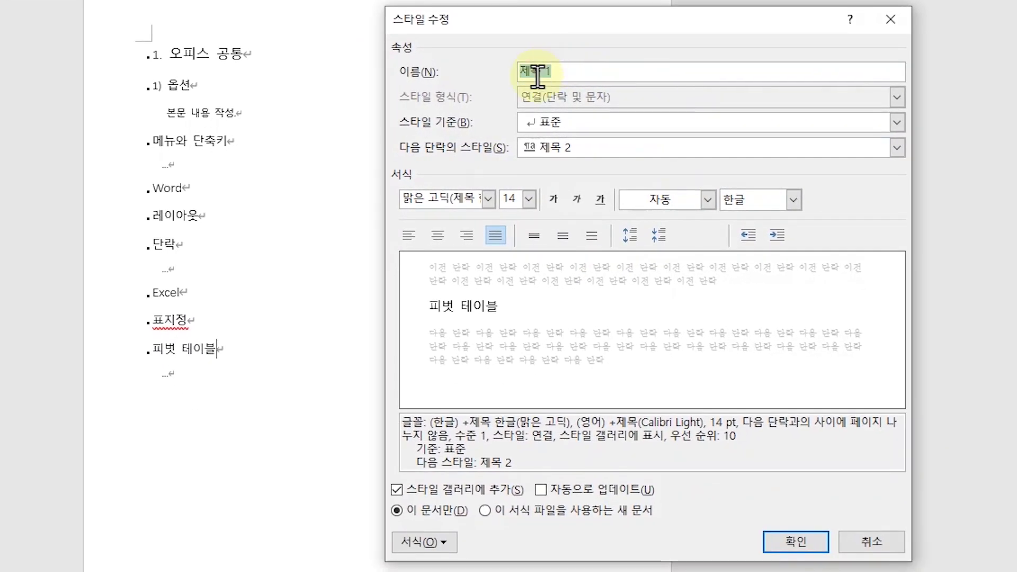
click(448, 543)
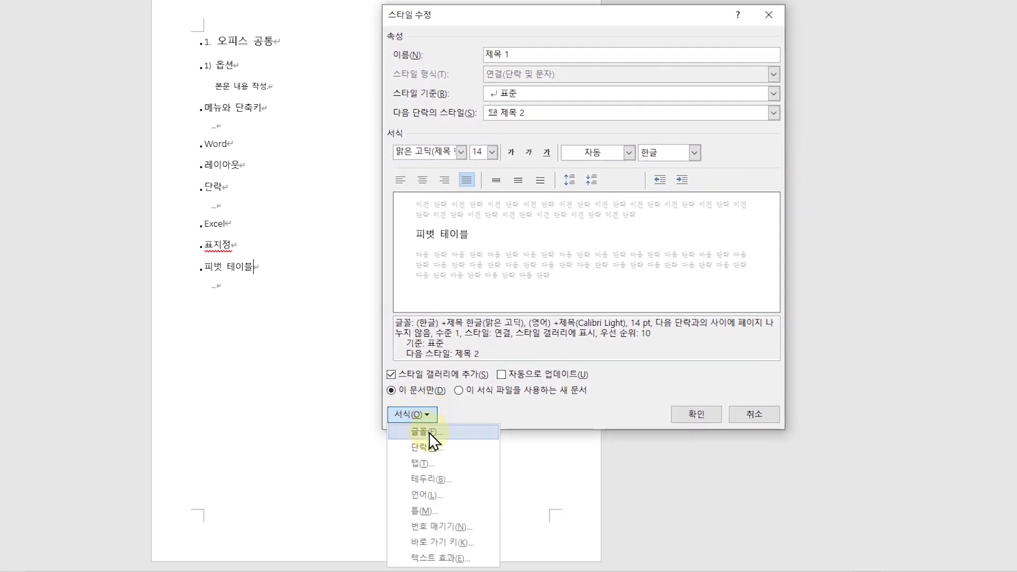
click(429, 433)
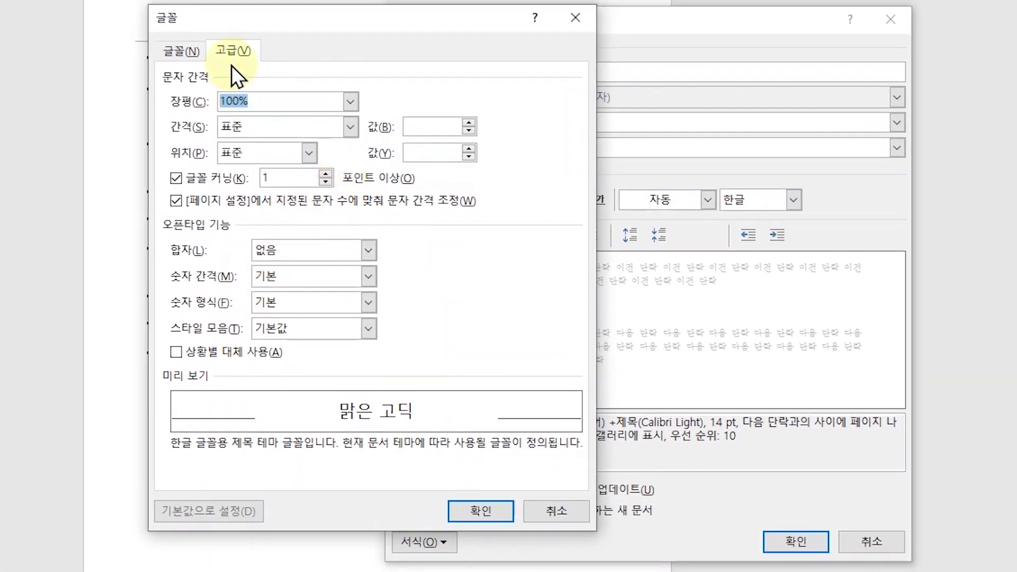
click(191, 51)
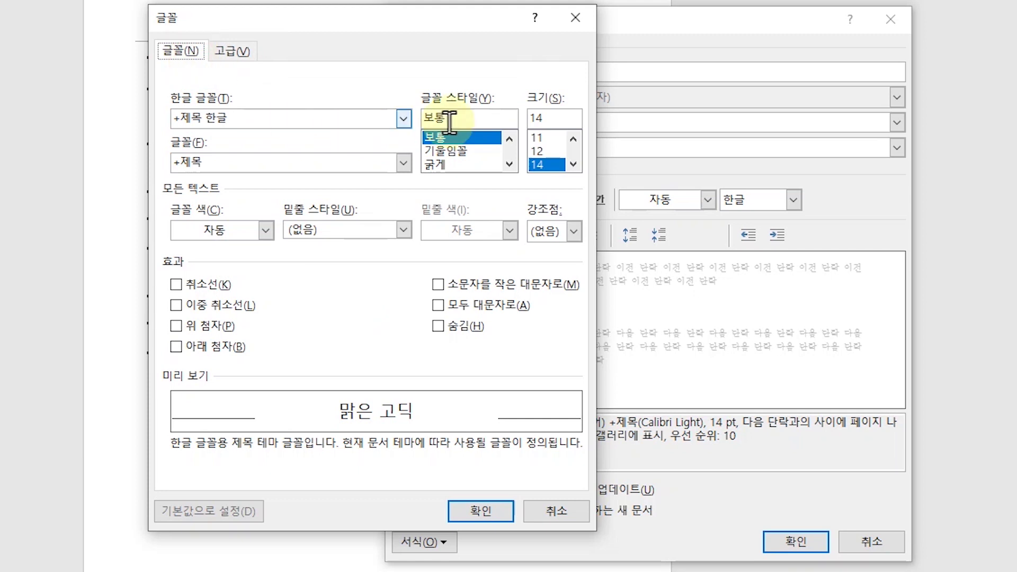
click(575, 164)
click(545, 152)
- Set the 제목 1 style's Korean font to a시네마M and its font style to 굵게, and save the style
click(405, 119)
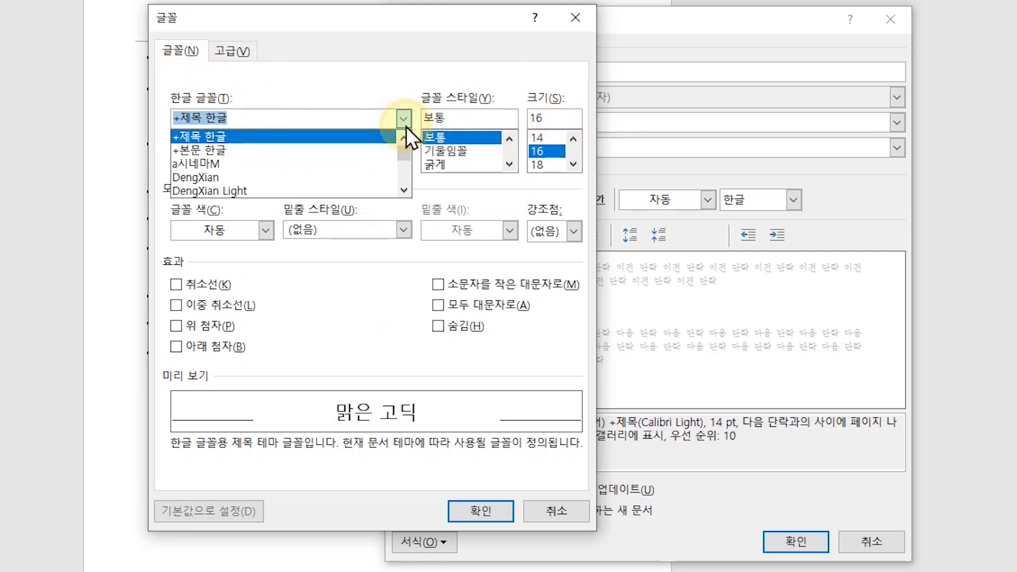
click(295, 161)
click(440, 166)
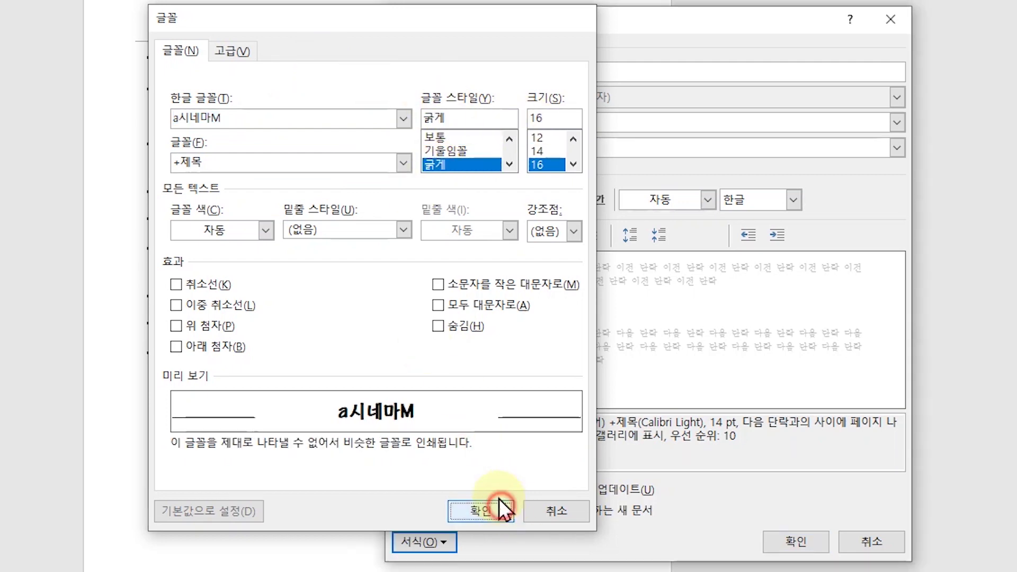
click(501, 507)
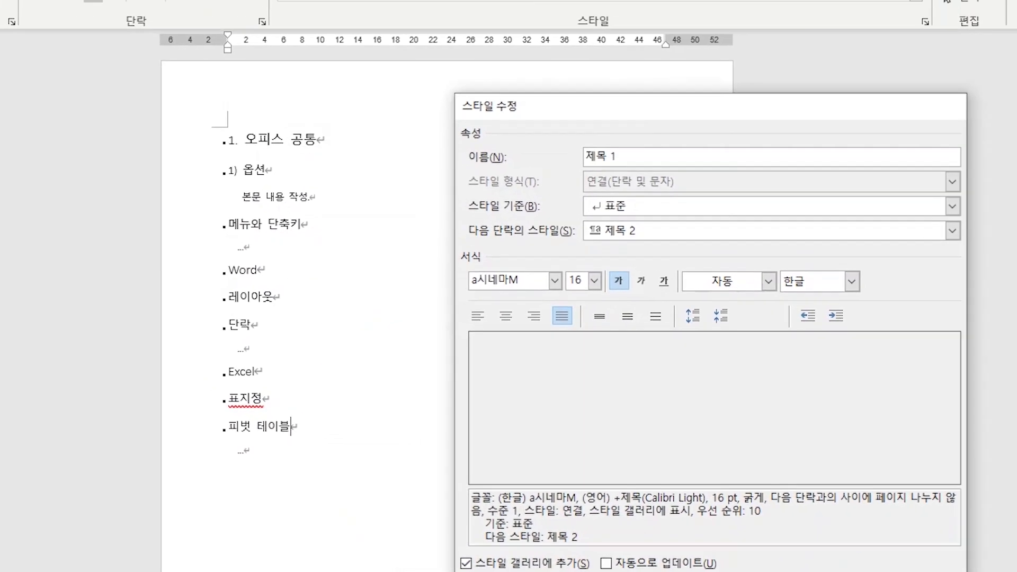
key(Return)
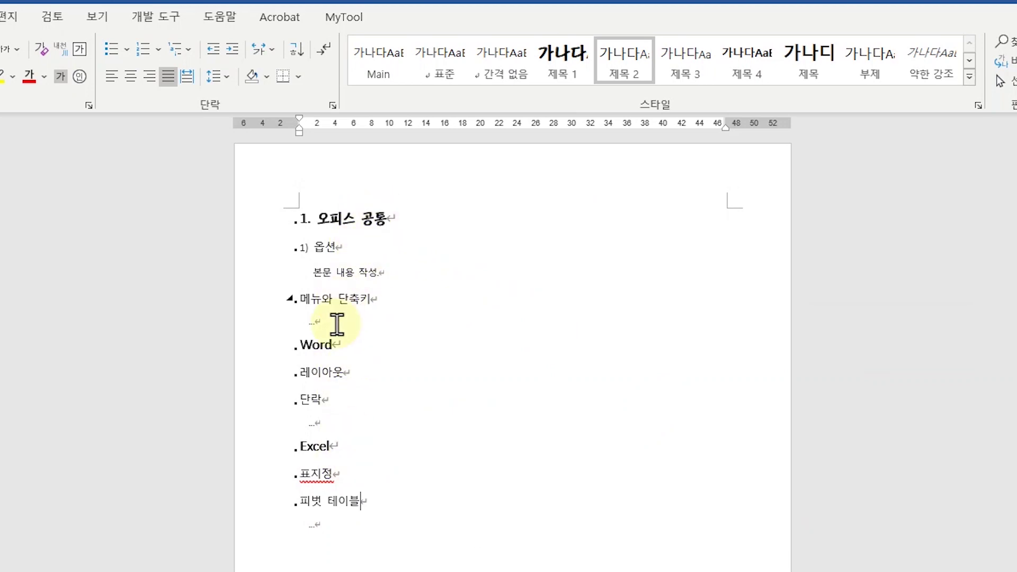
- Modify the 제목 2 style, setting its Korean font to a시네마M with size 12
click(337, 247)
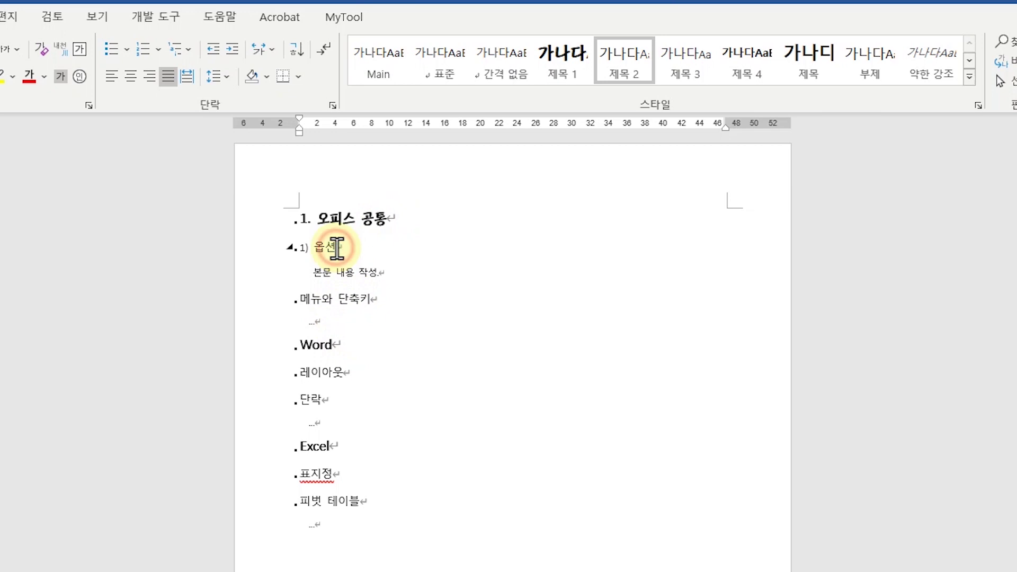
right_click(637, 53)
click(685, 81)
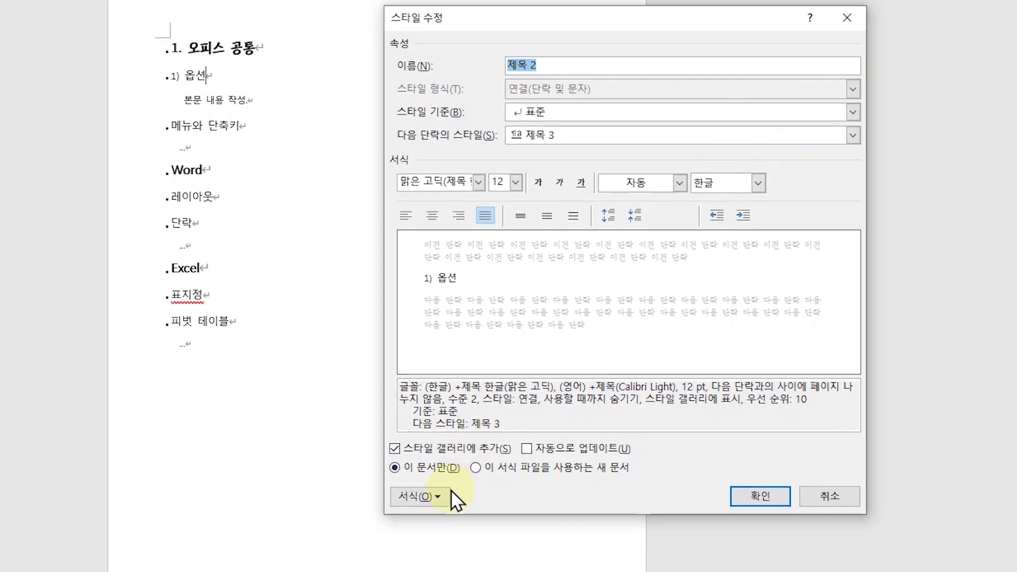
click(424, 541)
click(433, 431)
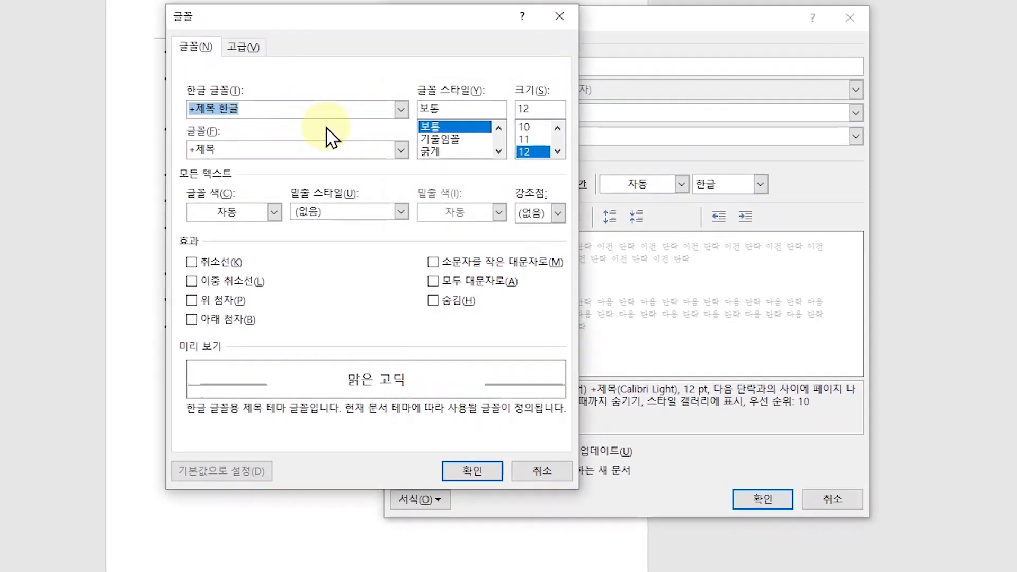
click(396, 90)
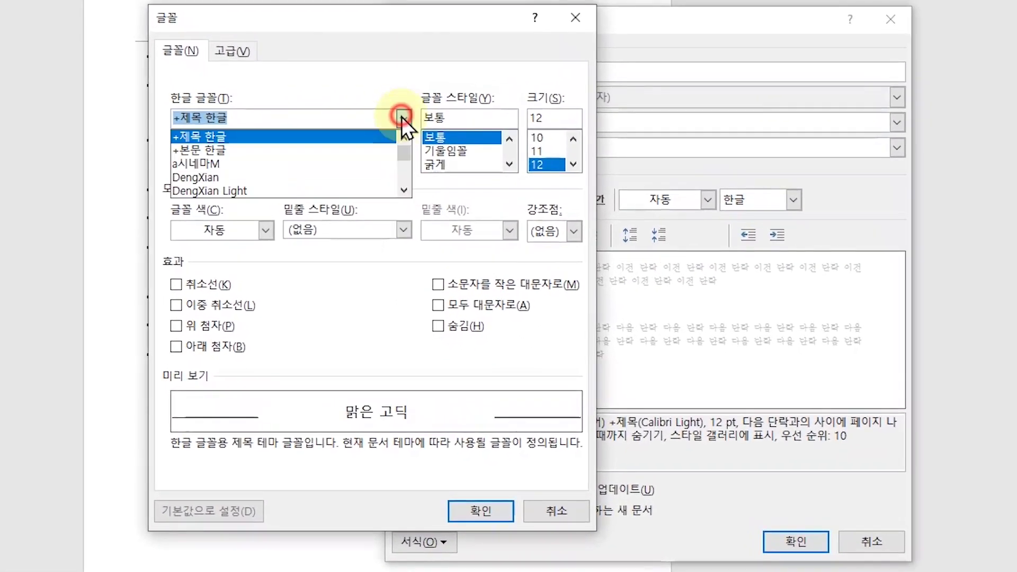
click(282, 164)
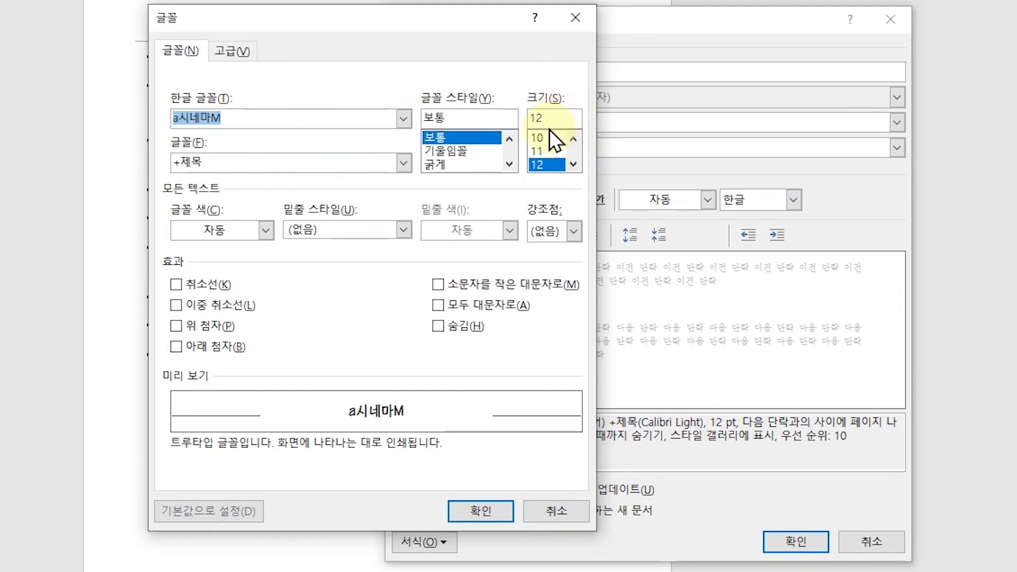
click(572, 164)
click(544, 152)
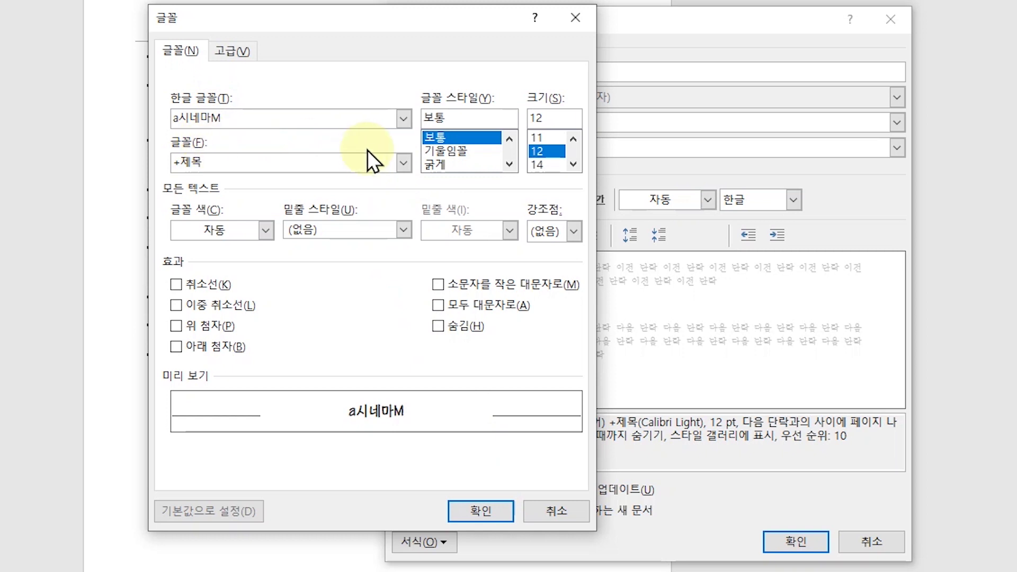
- Set the 제목 2 style's Latin font to (한글 글꼴 사용) and save the style
click(403, 162)
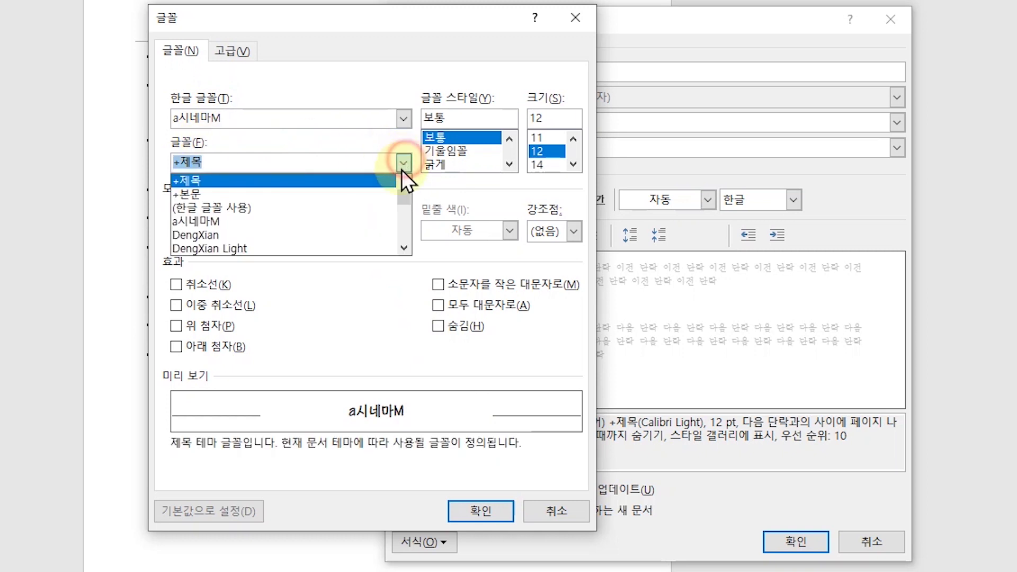
click(273, 208)
click(478, 510)
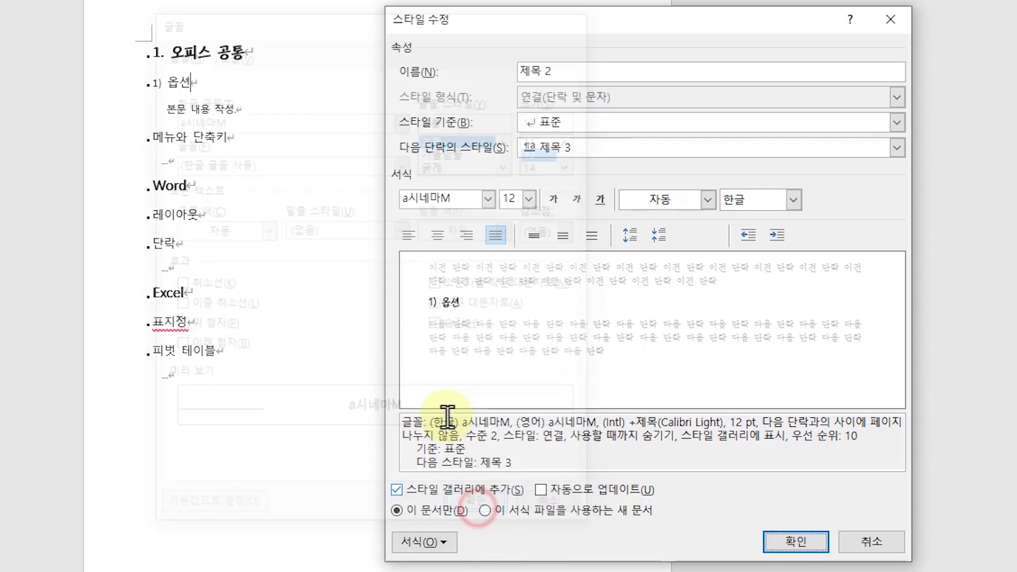
click(795, 543)
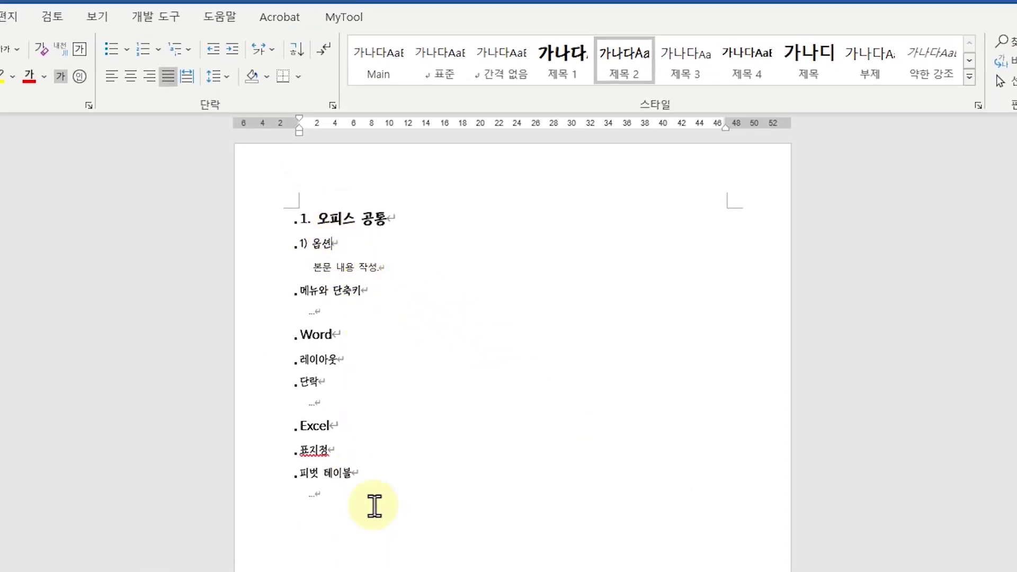
- Apply the multilevel list style 스타일1 to the "..." line under 단락
click(536, 396)
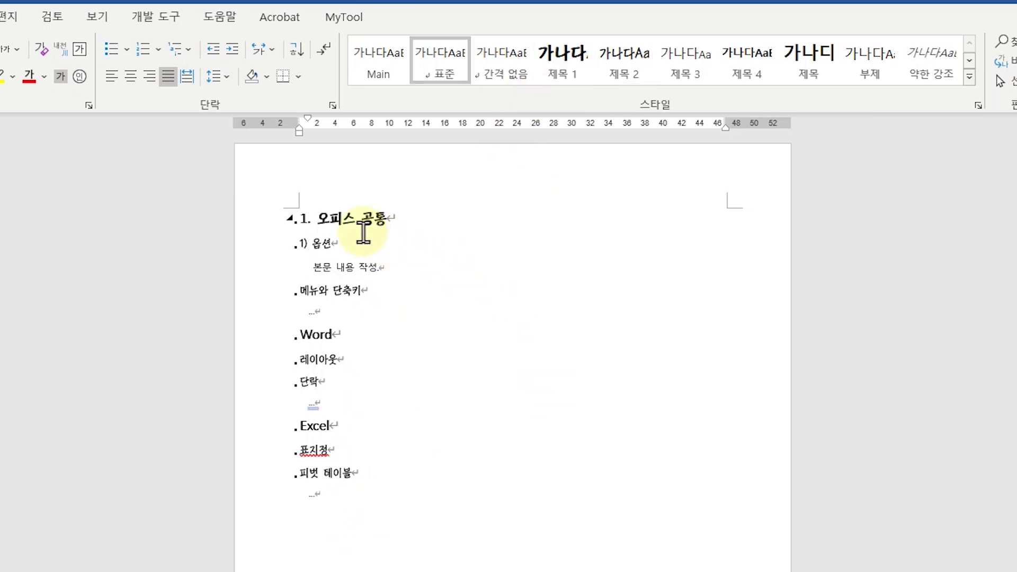
click(188, 47)
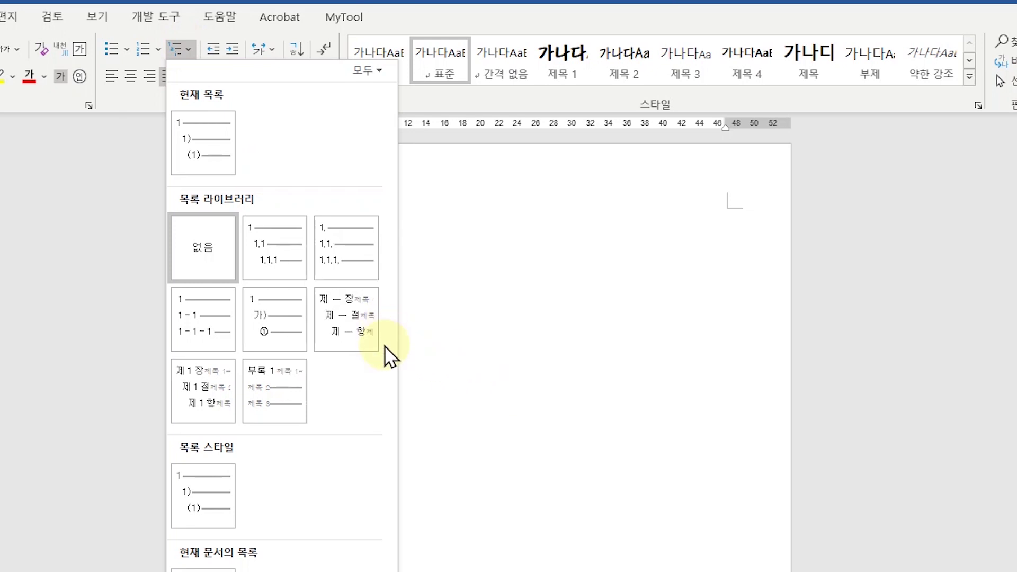
mouse_move(348, 338)
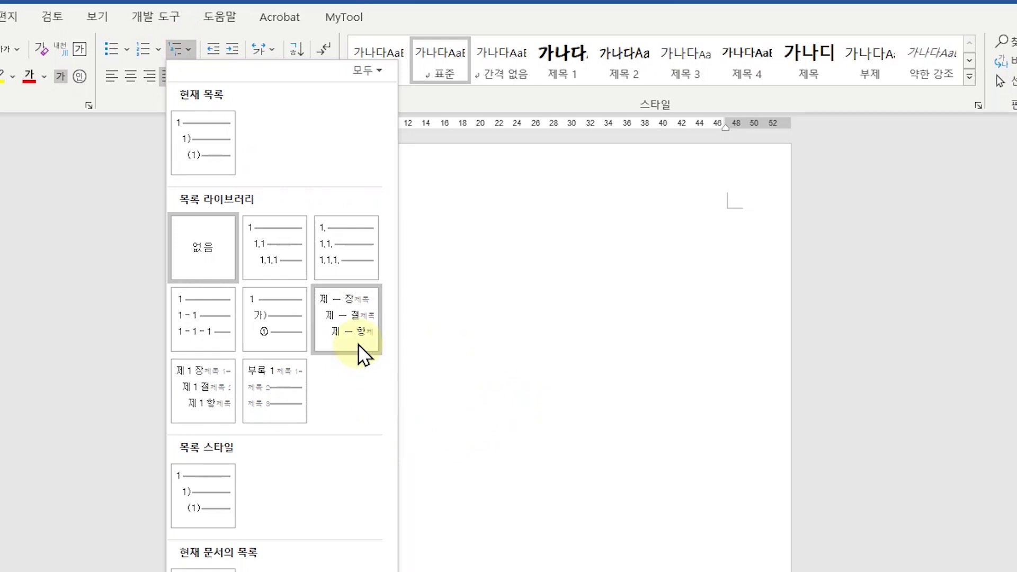
mouse_move(292, 270)
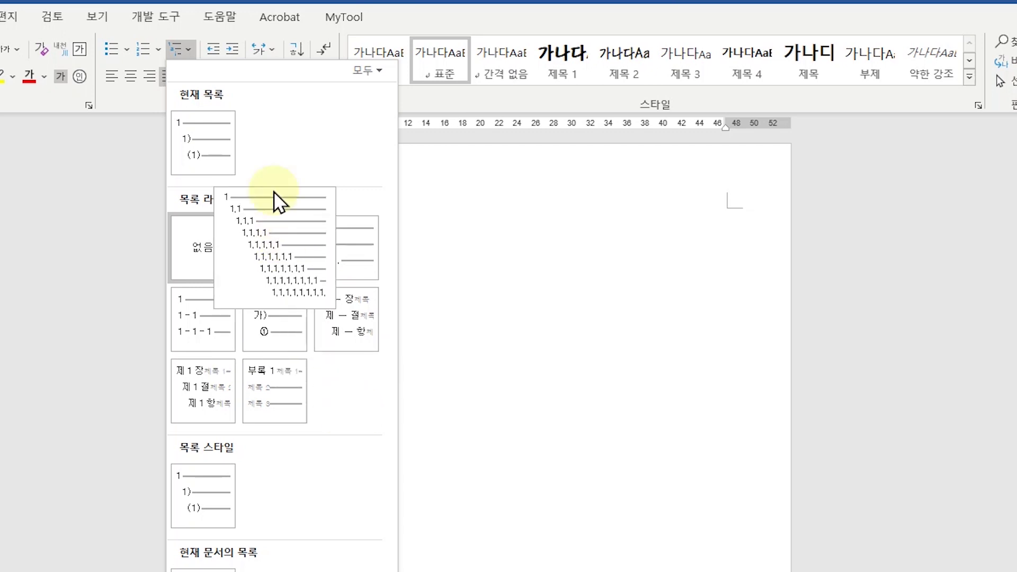
mouse_move(208, 129)
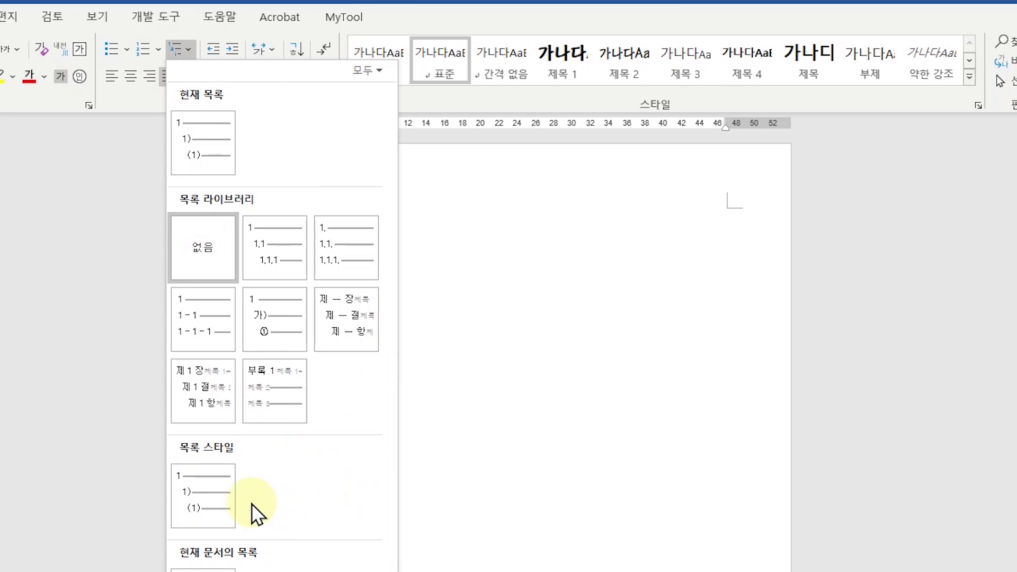
mouse_move(215, 504)
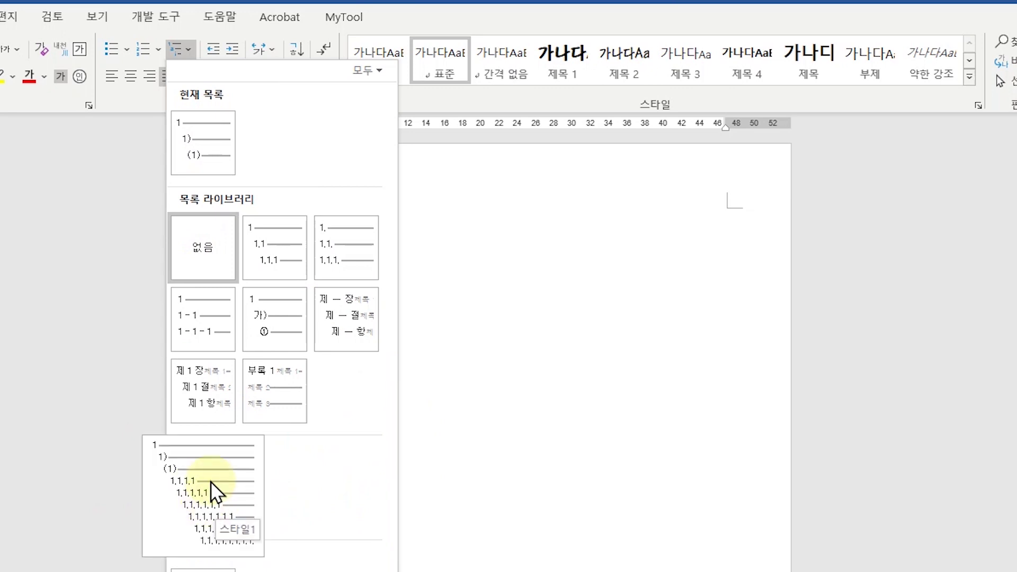
click(211, 481)
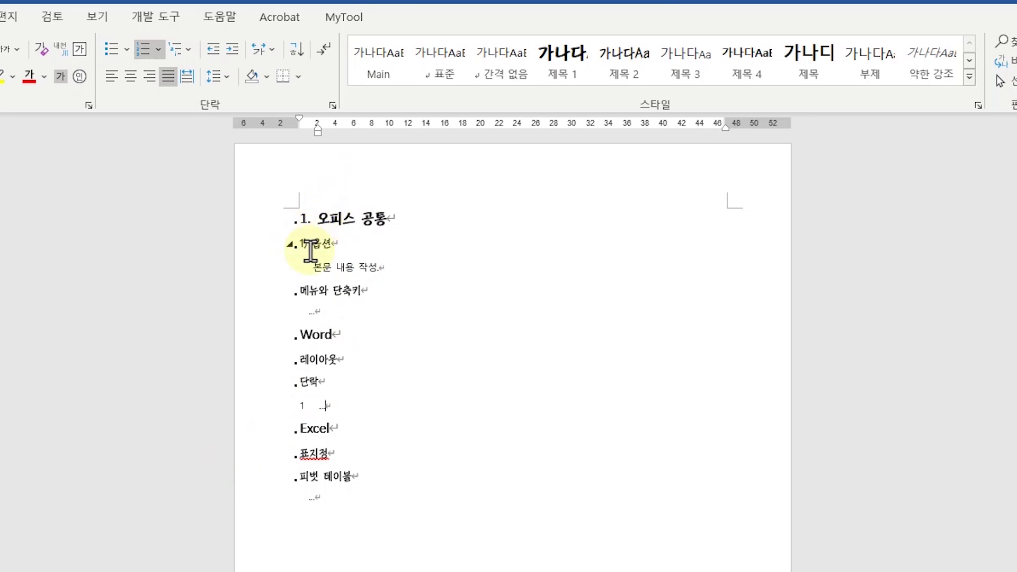
- Define a new multilevel list with its full options shown and link level 1 to the 제목 1 style
click(176, 49)
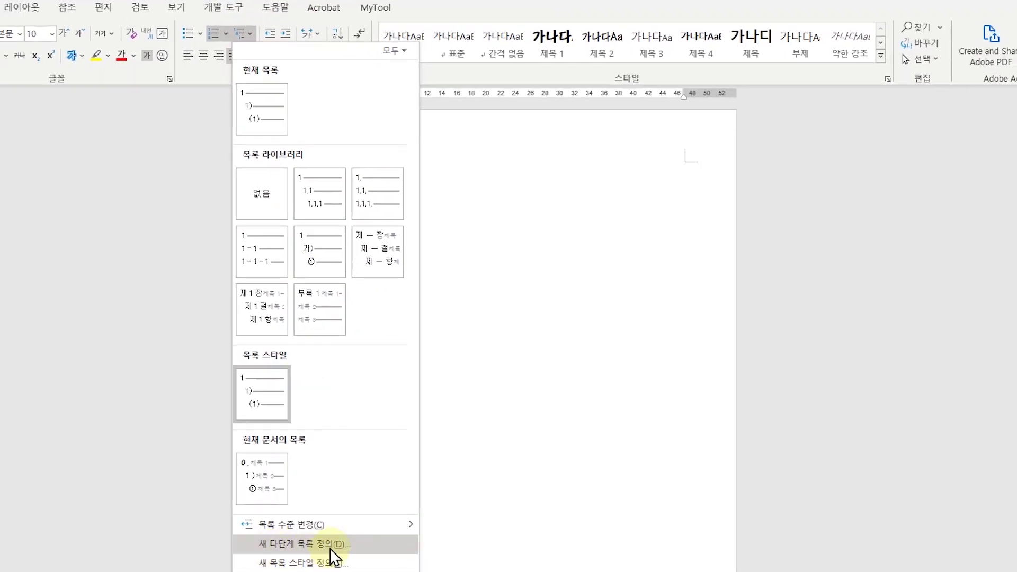
click(331, 553)
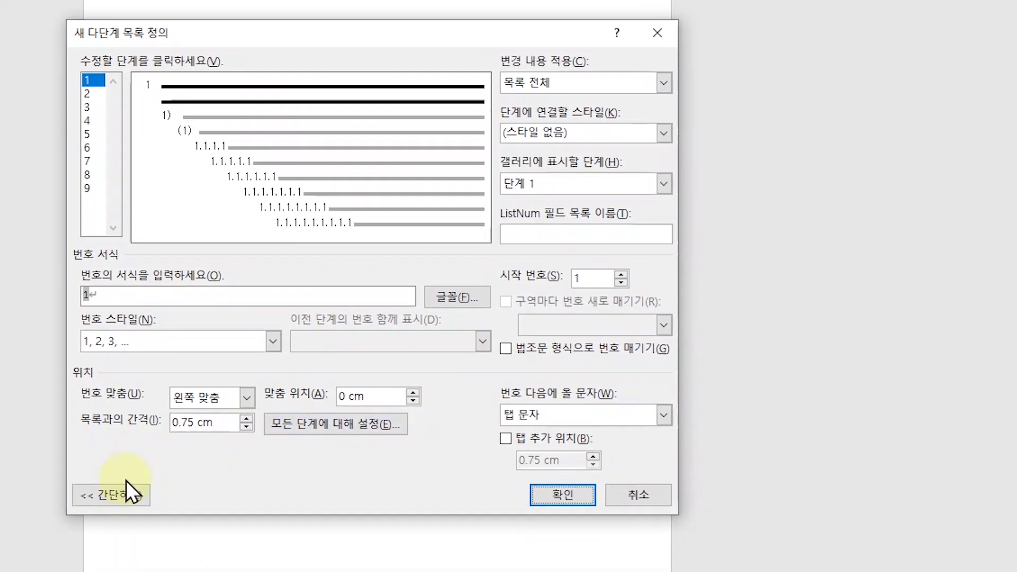
click(129, 496)
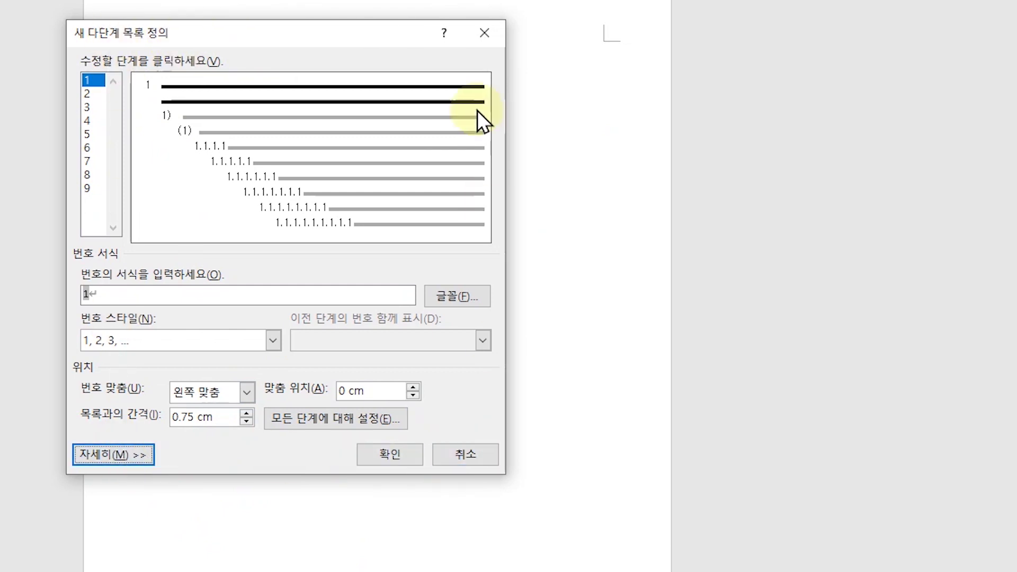
click(118, 455)
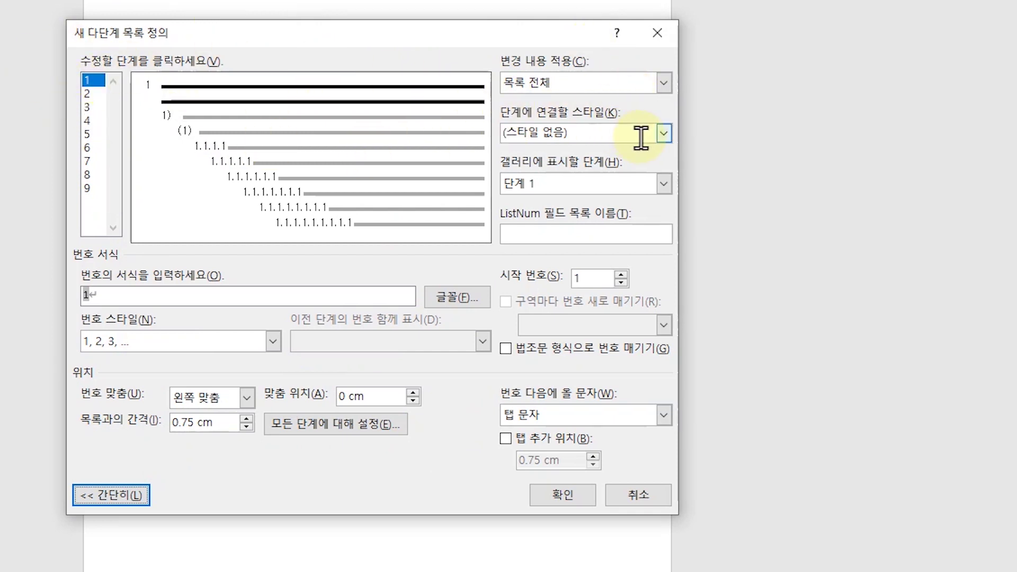
click(663, 136)
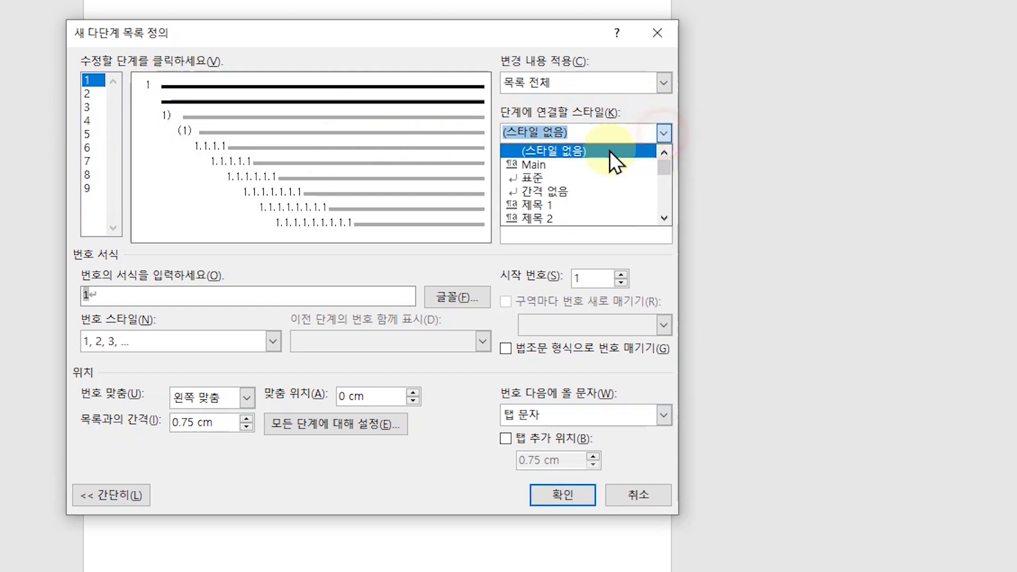
click(559, 205)
- Link level 2 of the new multilevel list to the 제목 2 style
click(92, 94)
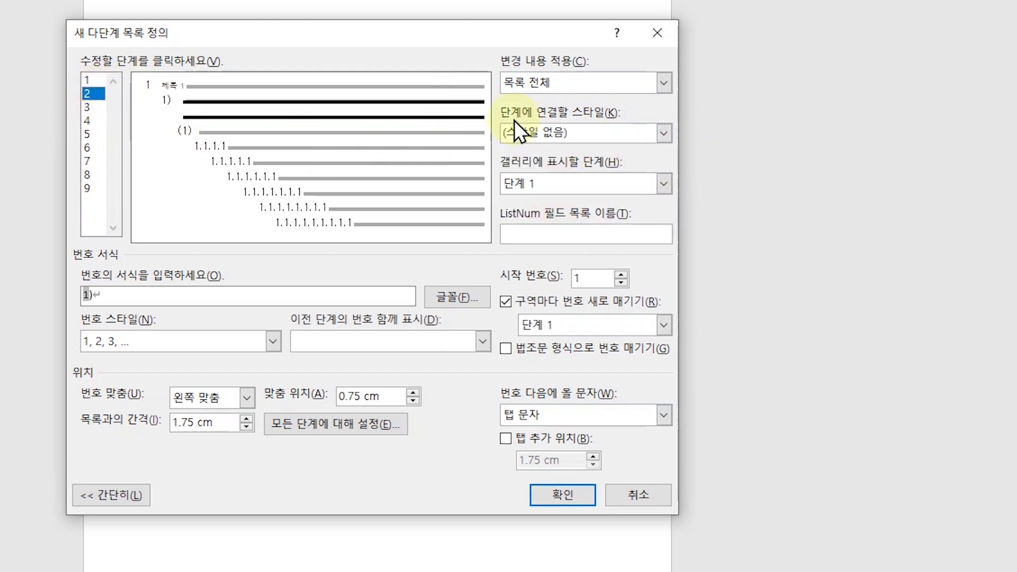
click(663, 135)
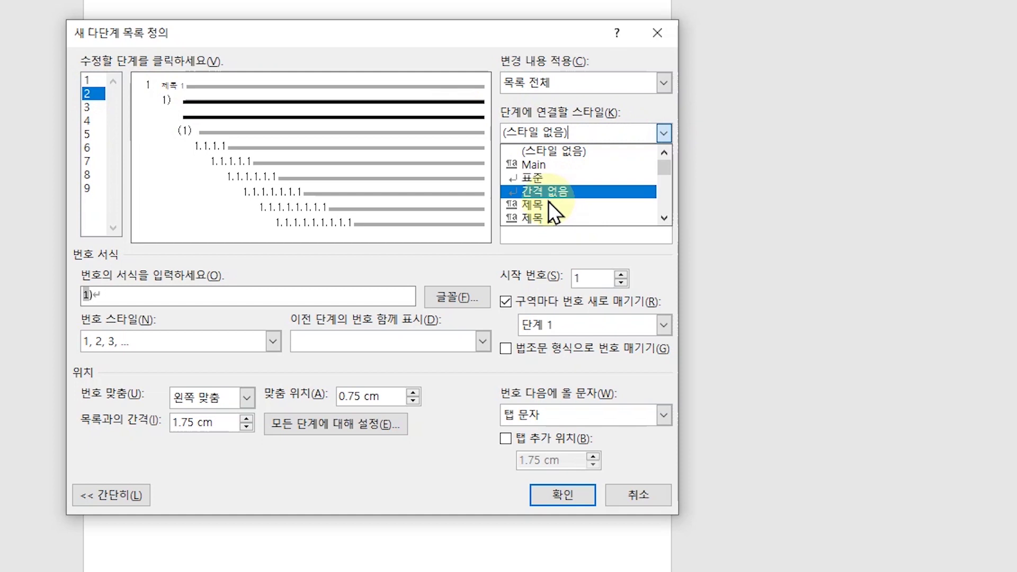
click(544, 218)
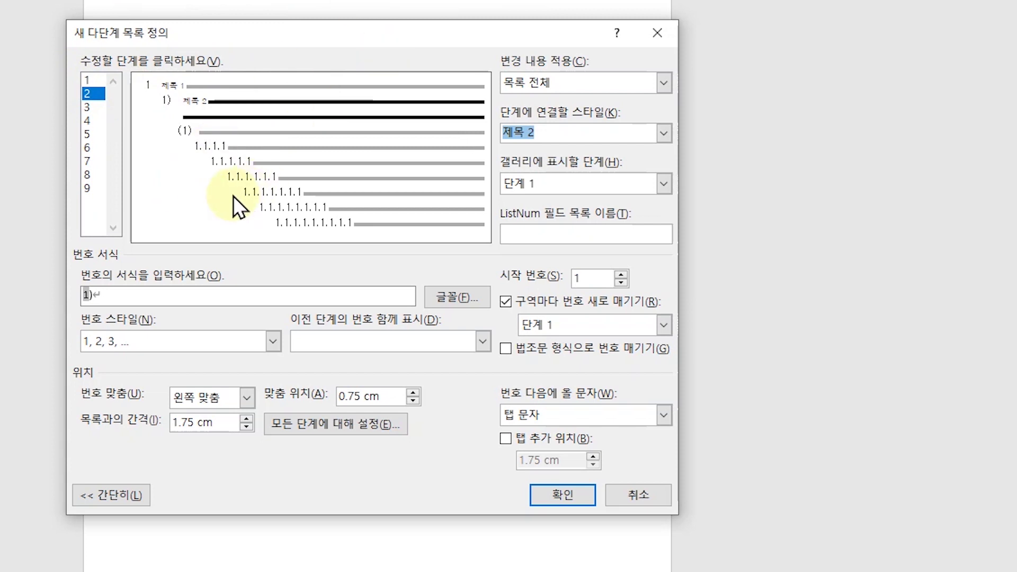
- Apply the newly defined multilevel list and delete the manually typed numbers from the 오피스 공통 and 옵션 headings
click(570, 501)
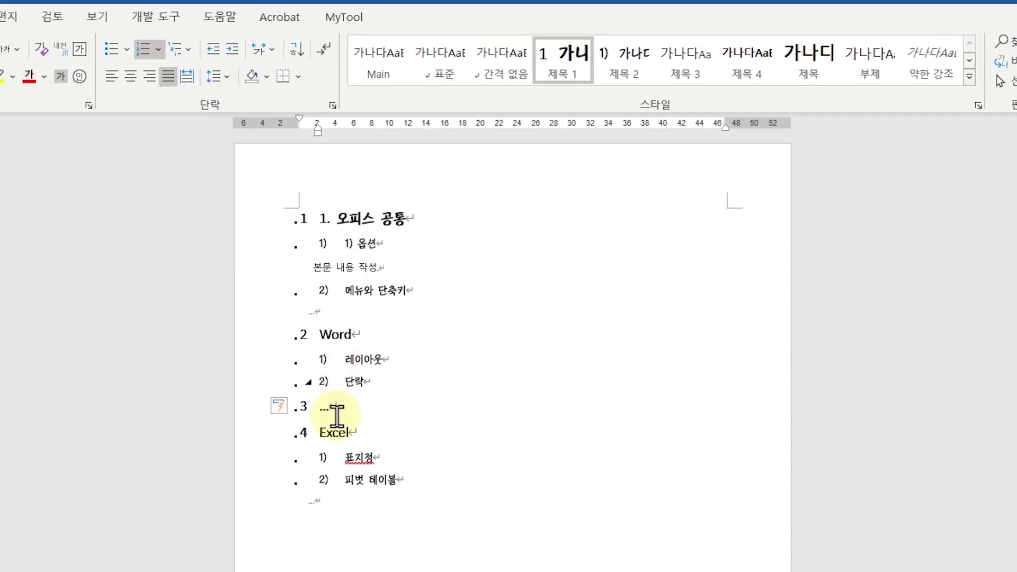
click(330, 218)
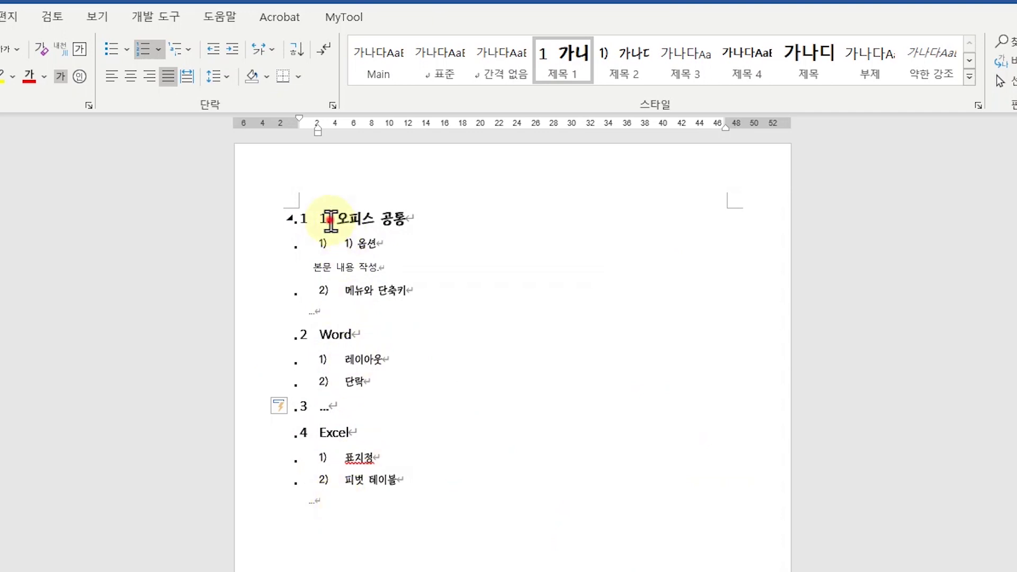
key(BackSpace)
key(BackSpace)
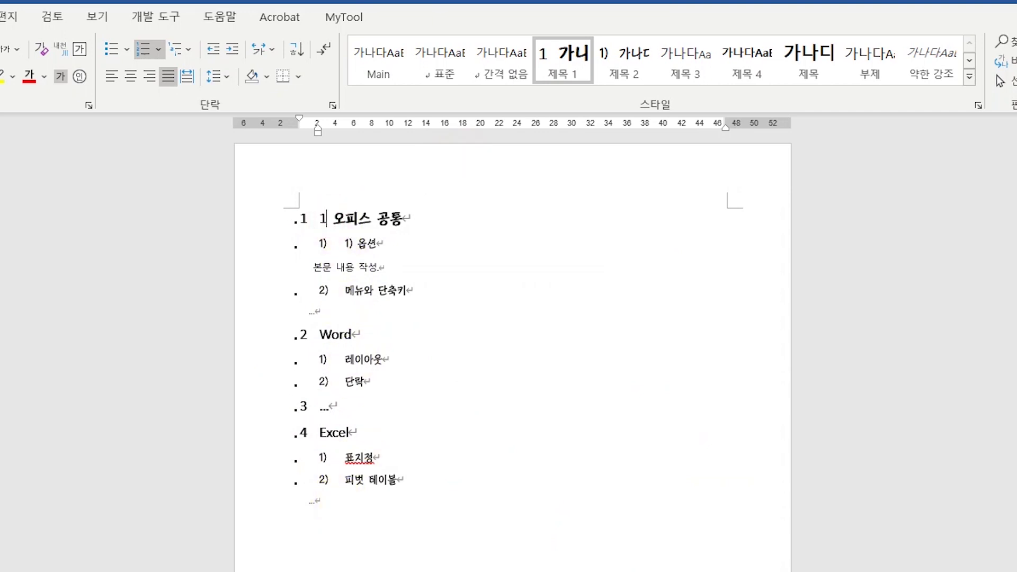
key(BackSpace)
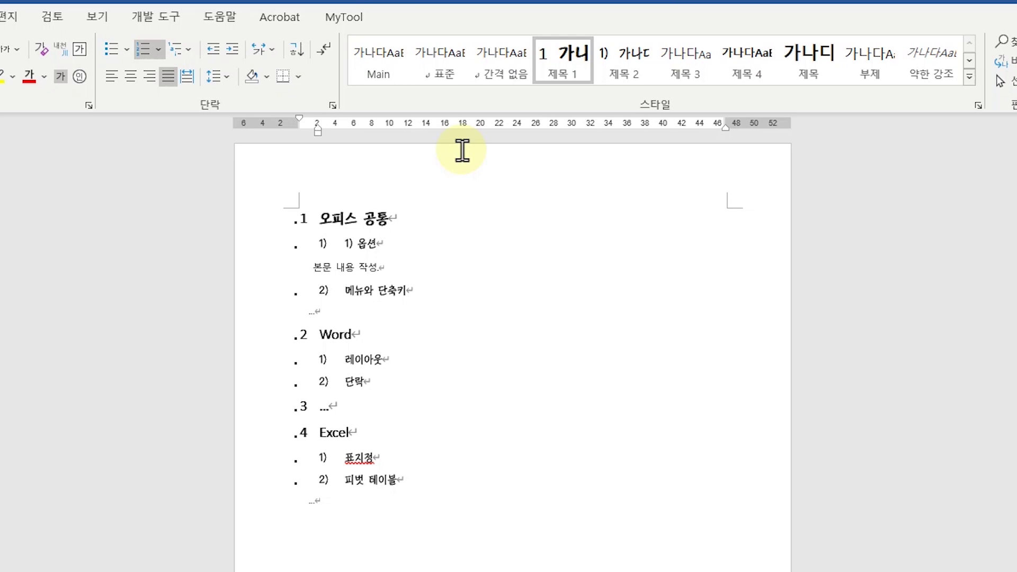
click(356, 243)
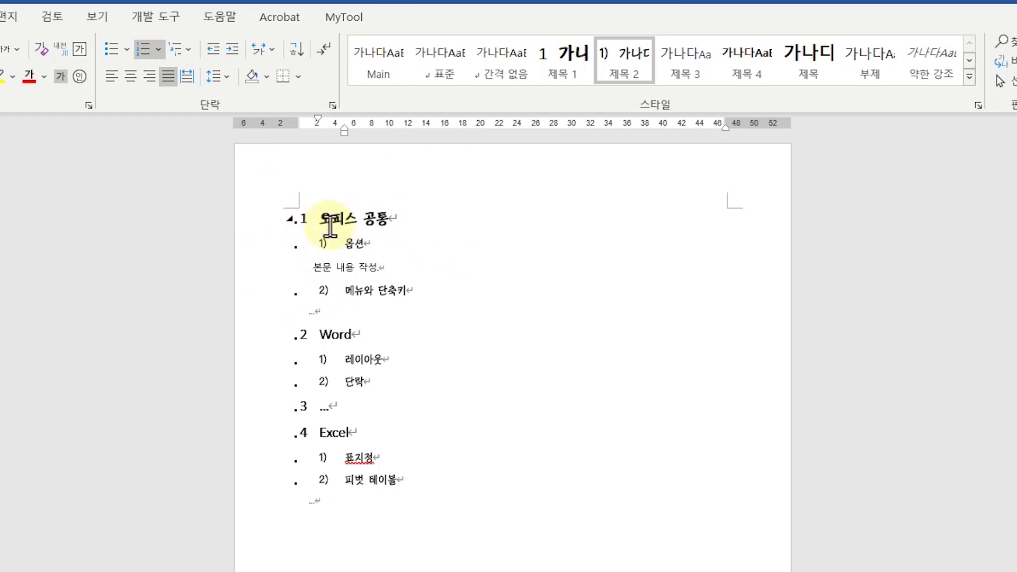
- Reopen the multilevel list definition and set the text indent of level 2 to 1.3 cm
click(189, 51)
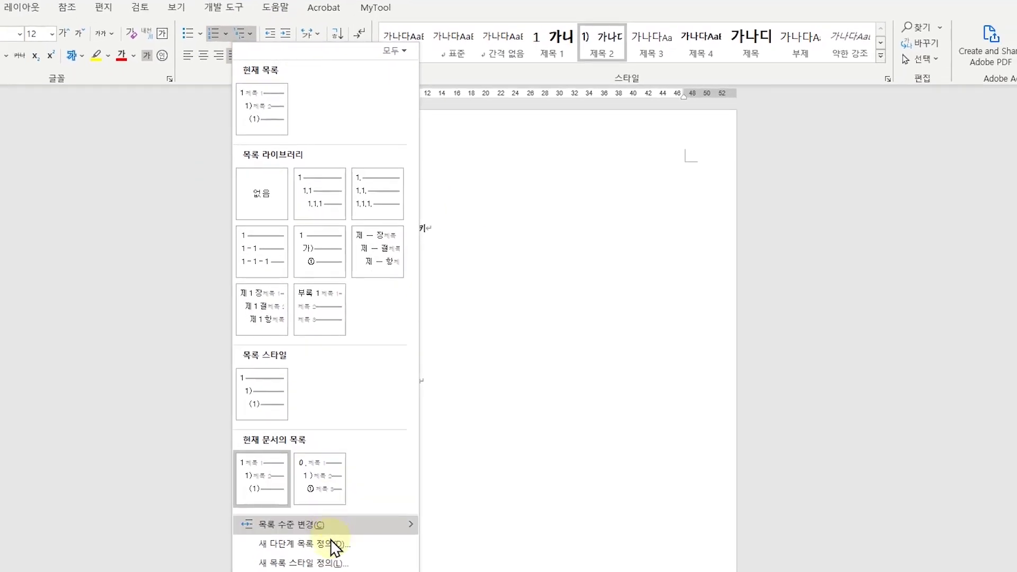
click(332, 545)
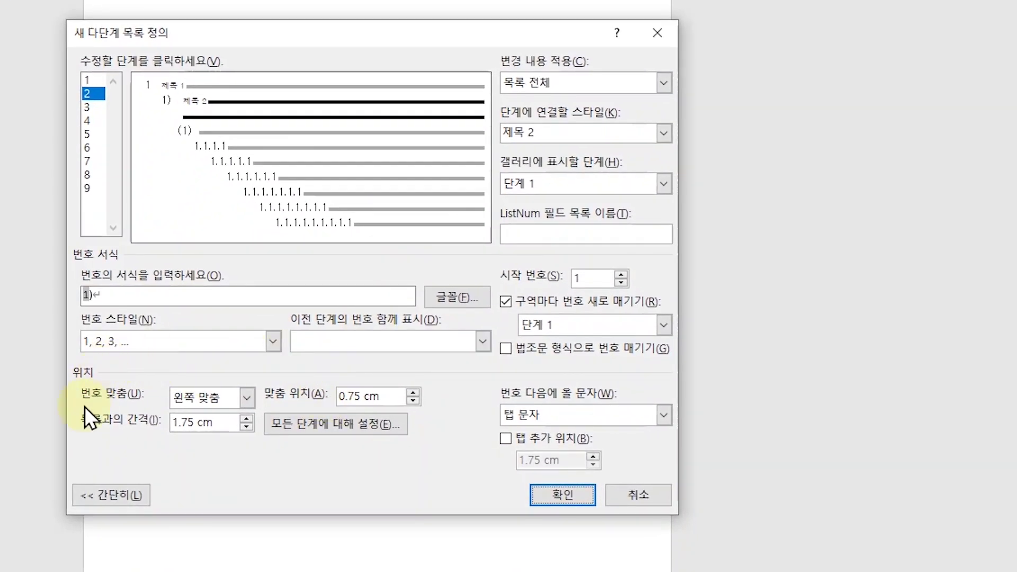
click(251, 429)
click(250, 429)
click(250, 429)
click(250, 429)
text(1)
key(Tab)
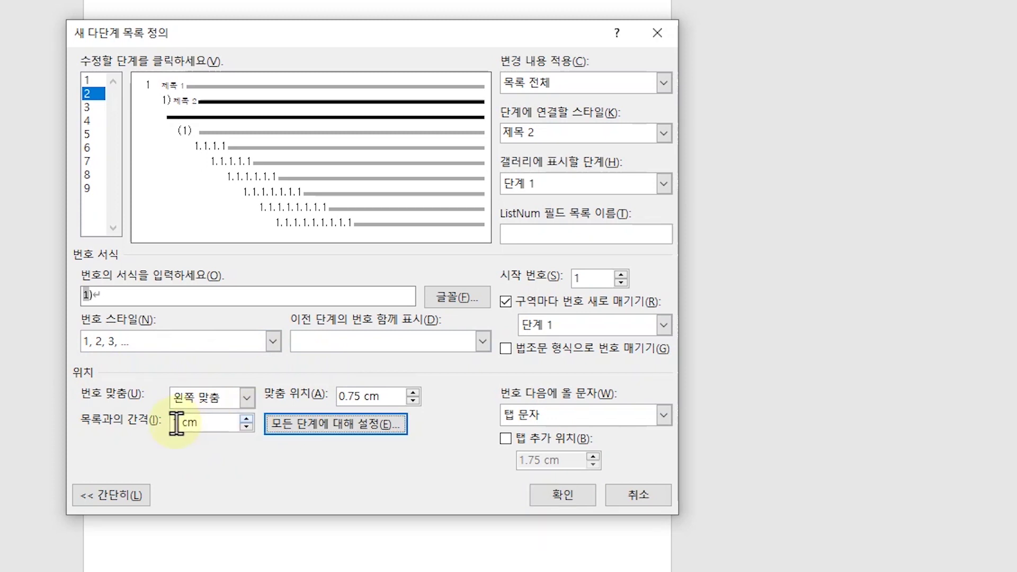
click(246, 421)
click(246, 421)
click(246, 421)
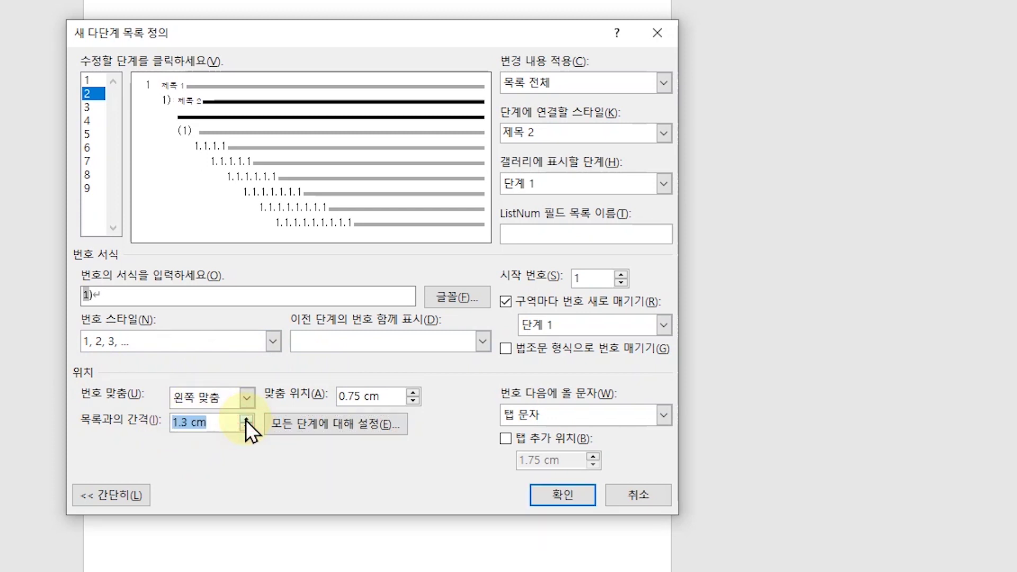
- Set the text indent of list level 1 to 0.7 cm and apply the list definition
click(84, 77)
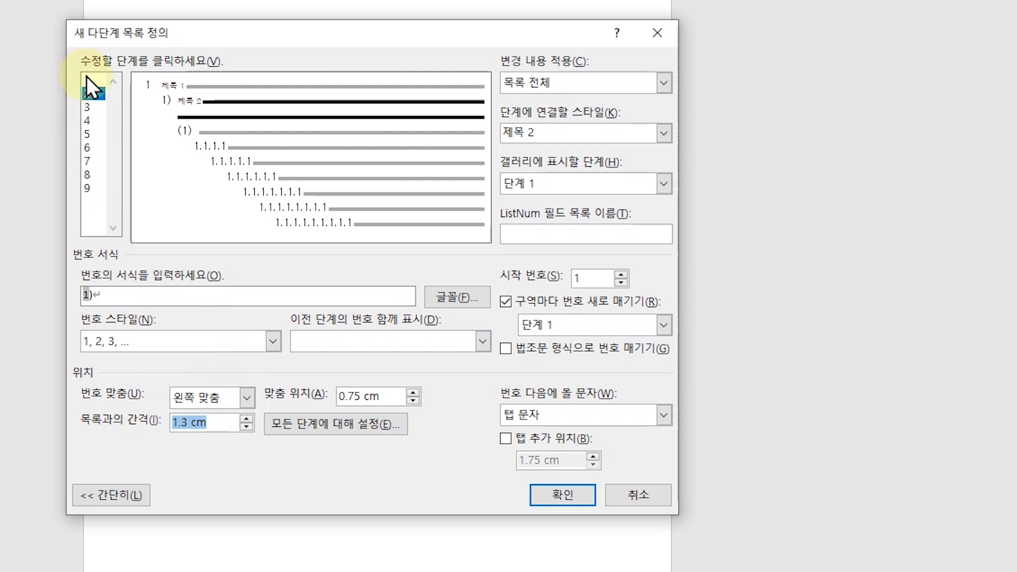
click(246, 427)
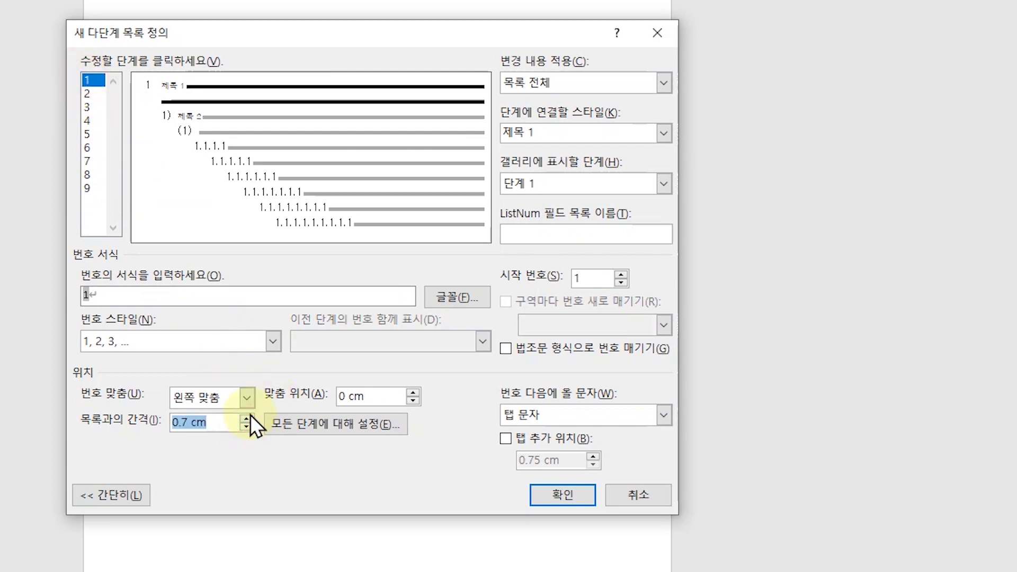
click(554, 494)
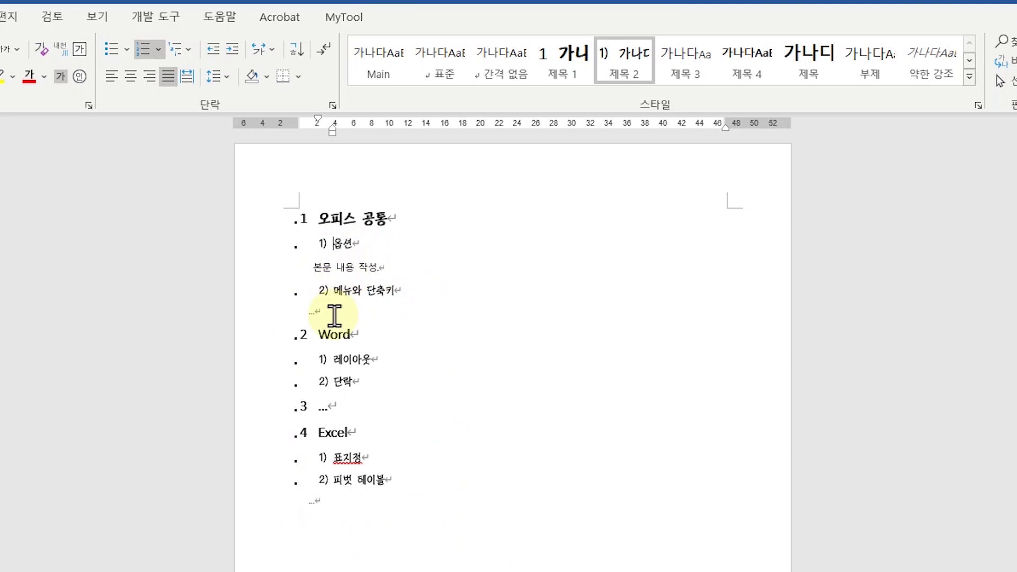
- Check which following-paragraph style is assigned in the 제목 1 style's settings
click(357, 218)
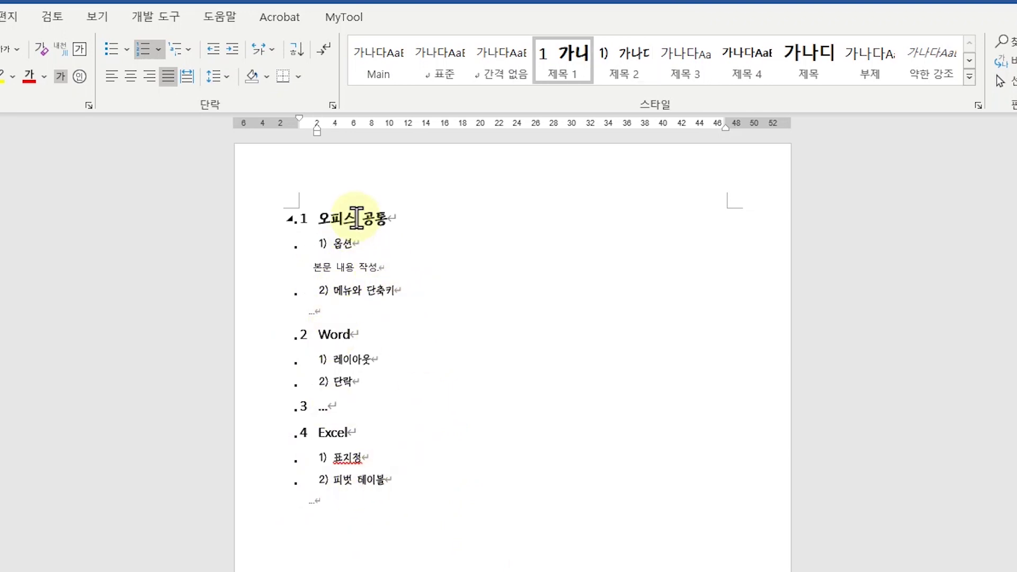
click(366, 272)
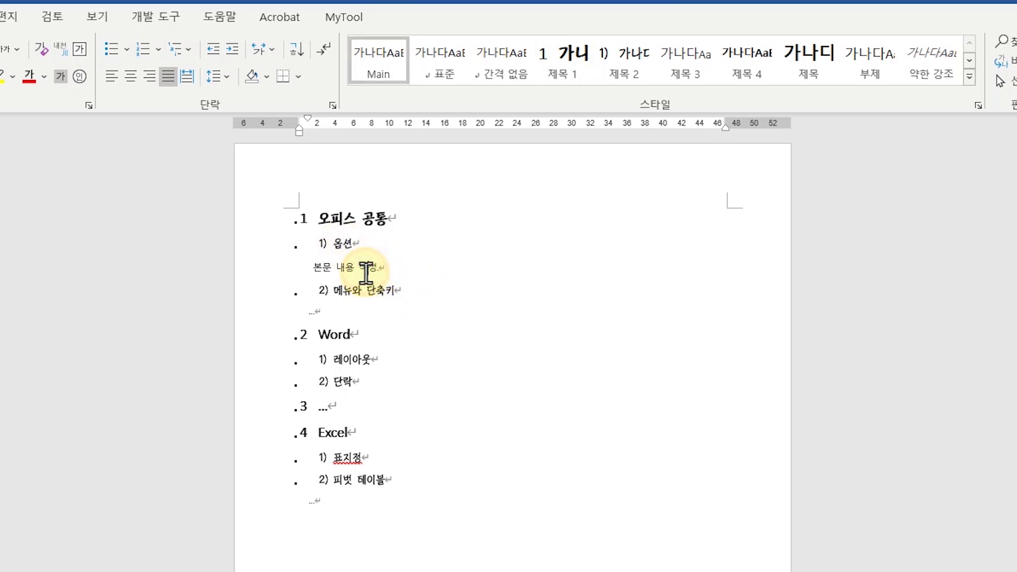
click(354, 220)
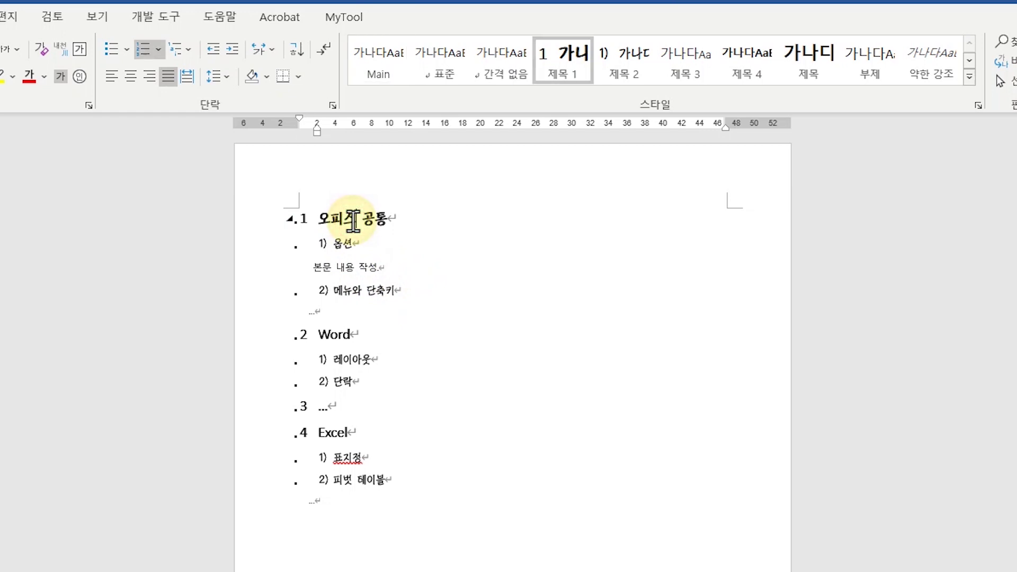
right_click(574, 55)
click(650, 92)
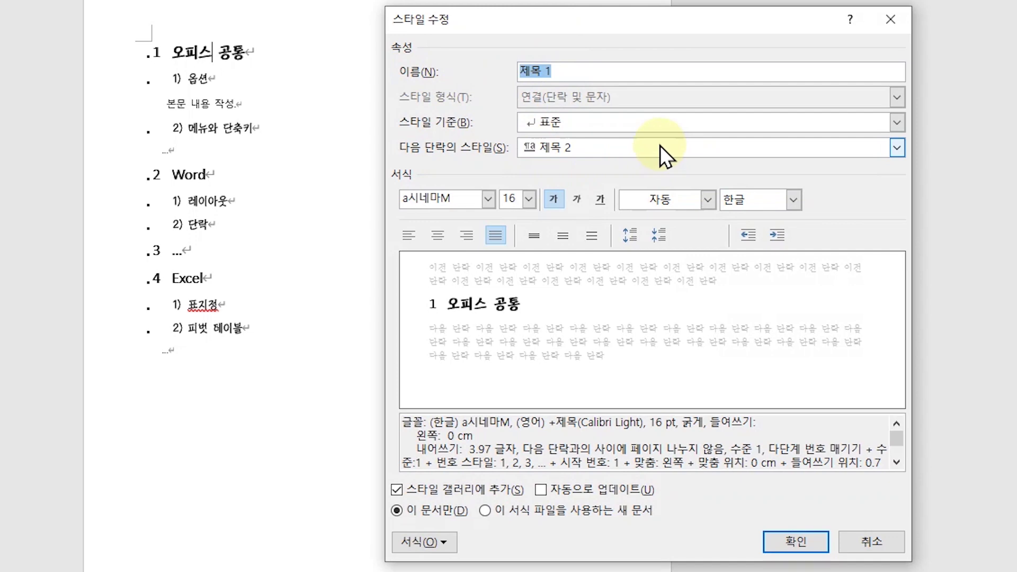
click(796, 542)
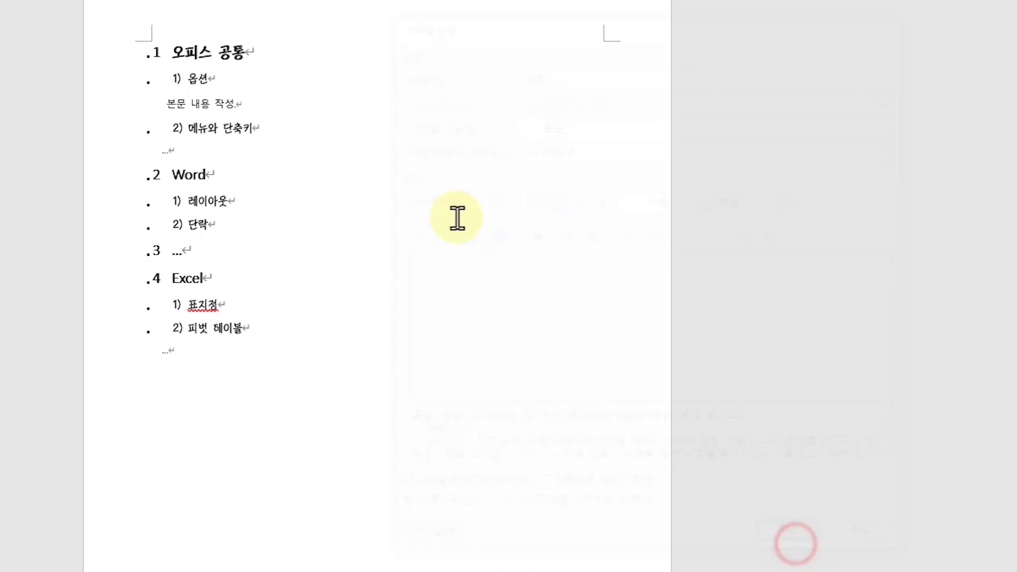
- Modify the 제목 2 style so that its following paragraph uses the Main style
right_click(625, 58)
click(701, 95)
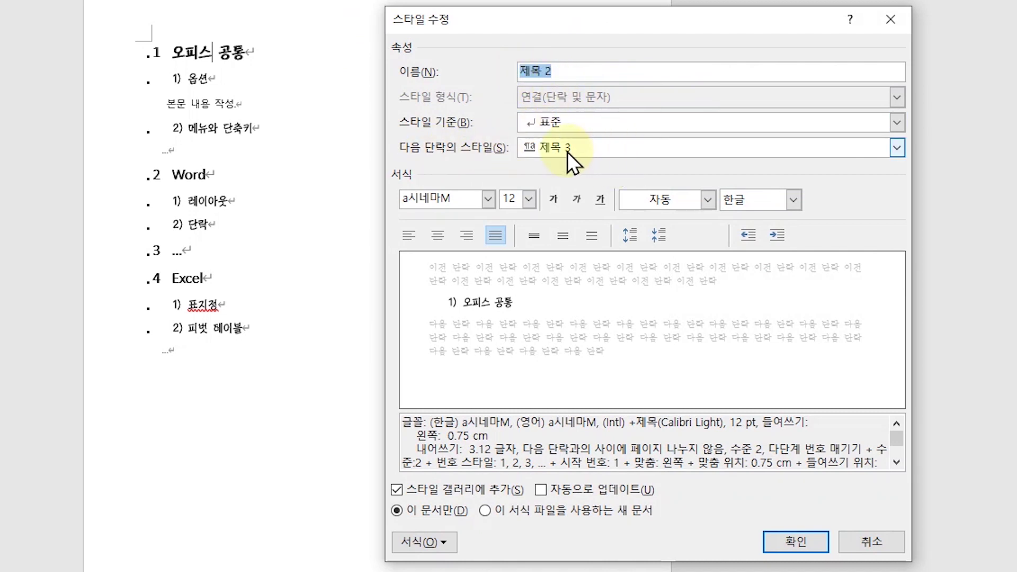
click(893, 151)
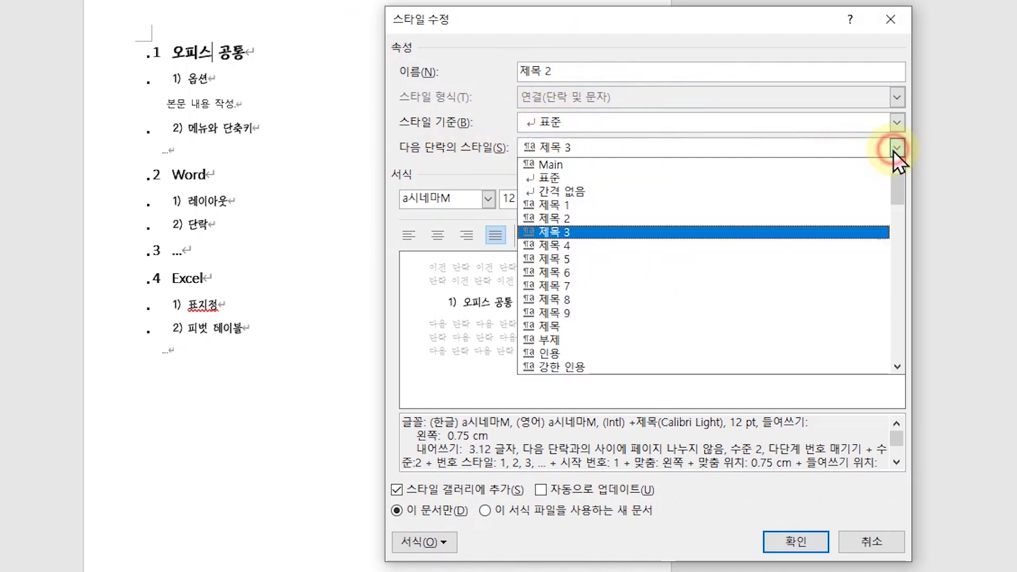
click(559, 167)
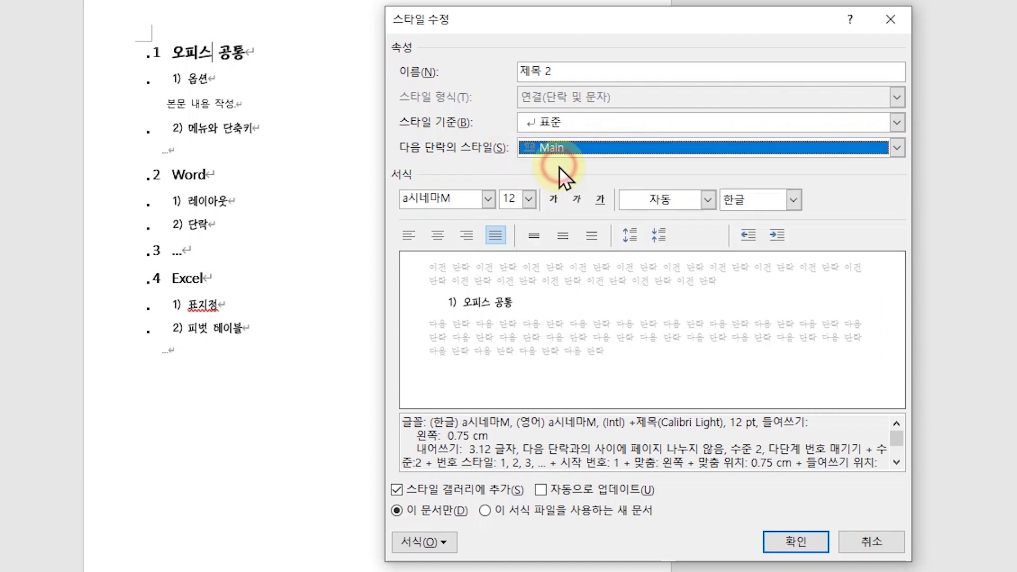
click(809, 545)
- Try a new paragraph after the Excel heading and remove it again
click(359, 432)
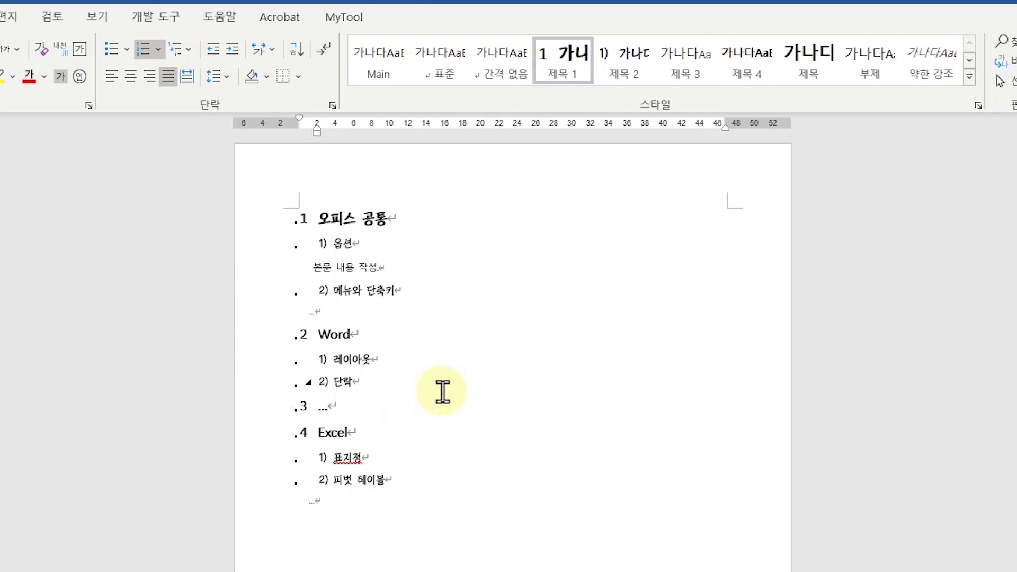
key(Return)
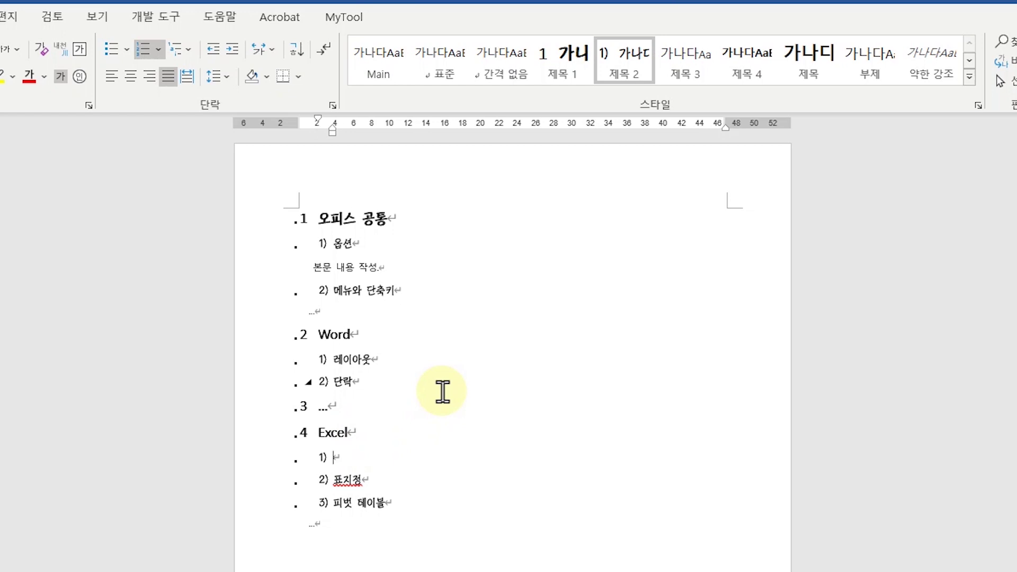
key(Delete)
- Add a body paragraph reading "아린" below the first subheading under Excel
key(Down)
key(Right)
key(Right)
key(Up)
key(Right)
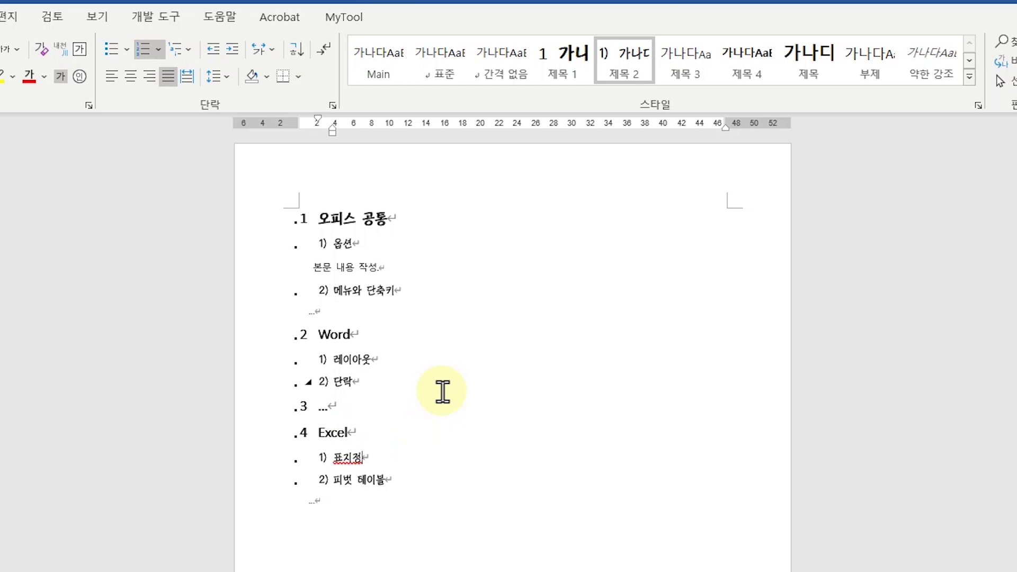
key(Return)
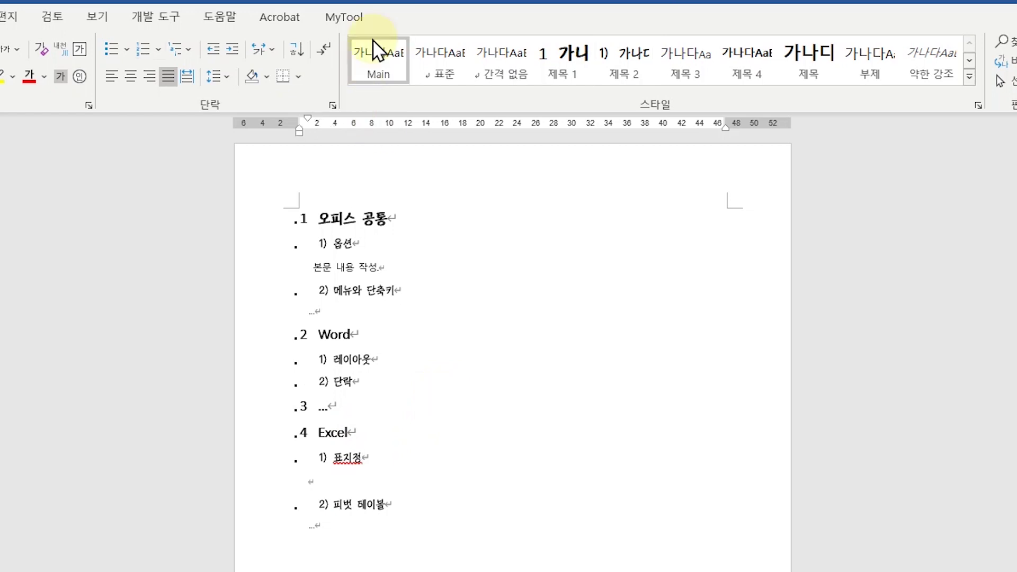
text(아린)
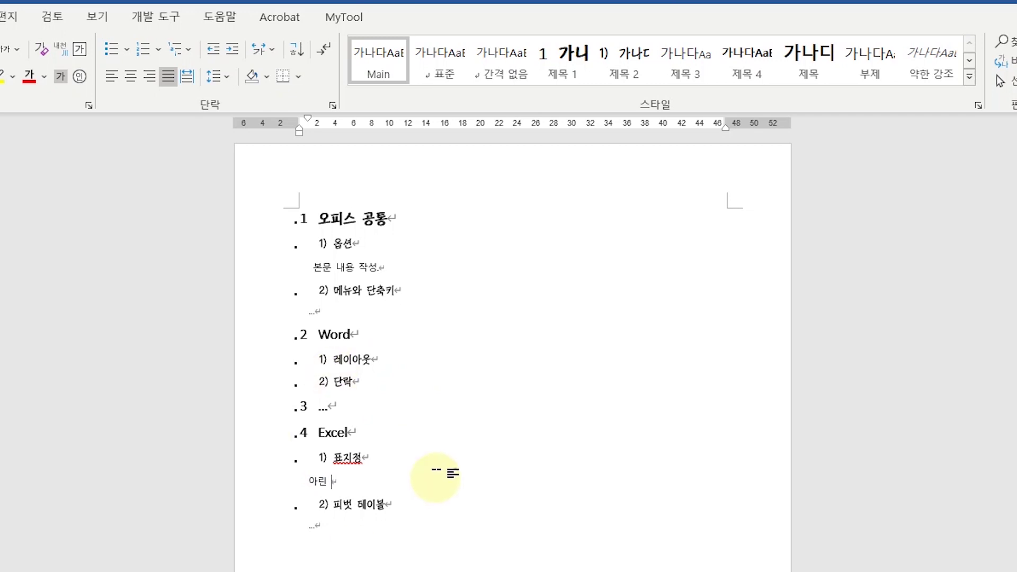
- Modify the 제목 1 style's paragraph settings to break the page before the paragraph, and check the page starts throughout the document
right_click(565, 53)
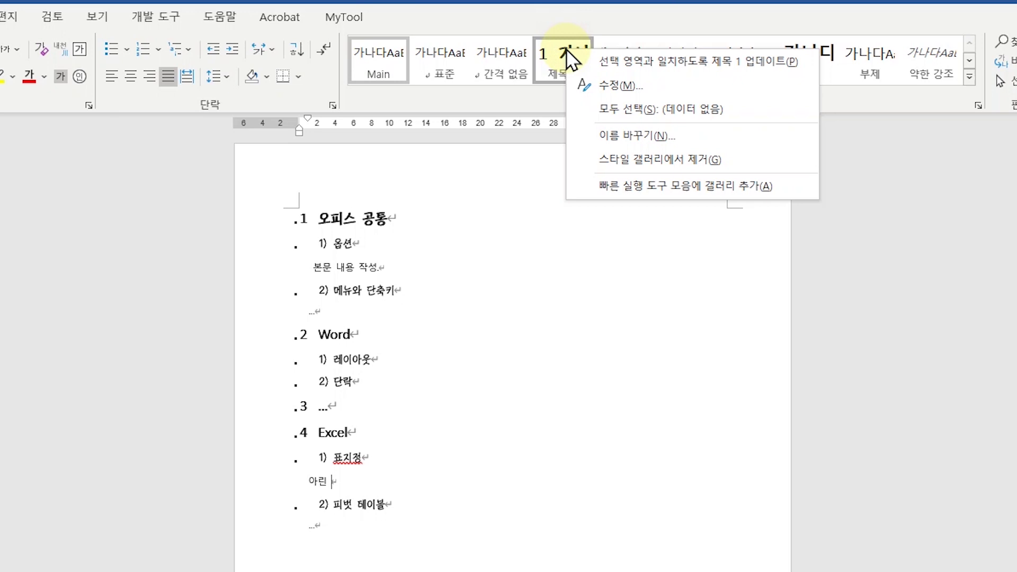
click(624, 85)
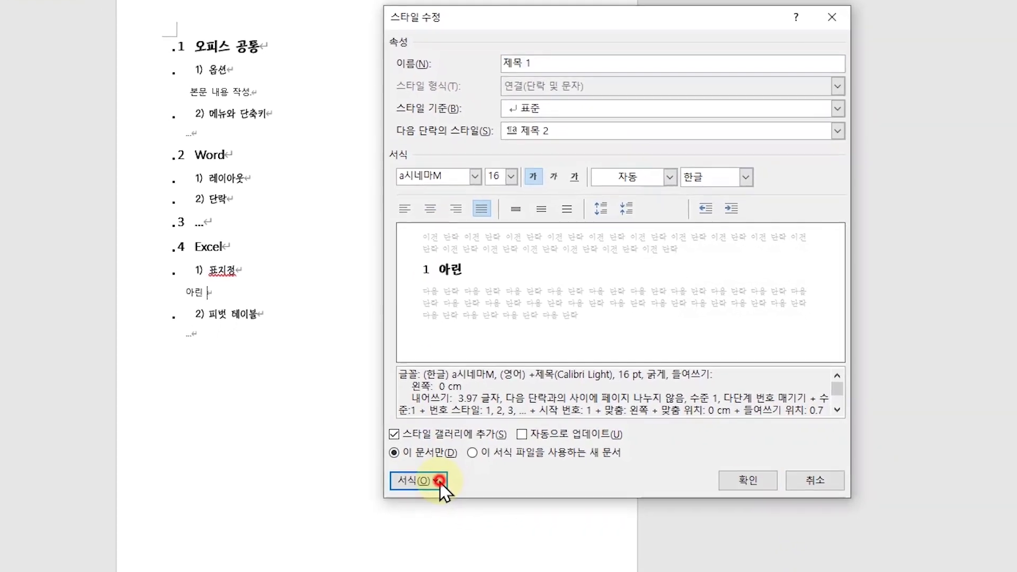
click(434, 478)
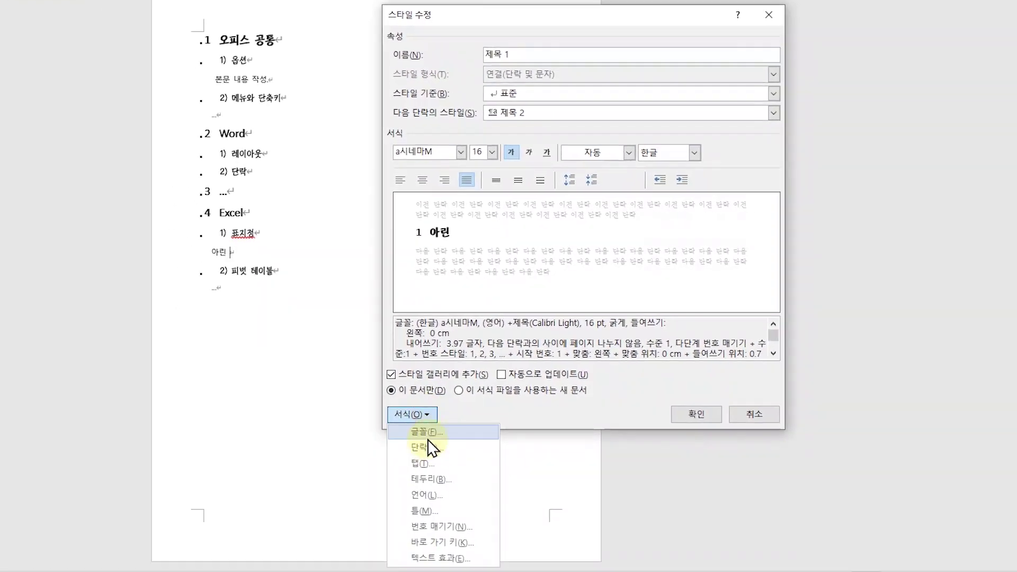
click(424, 453)
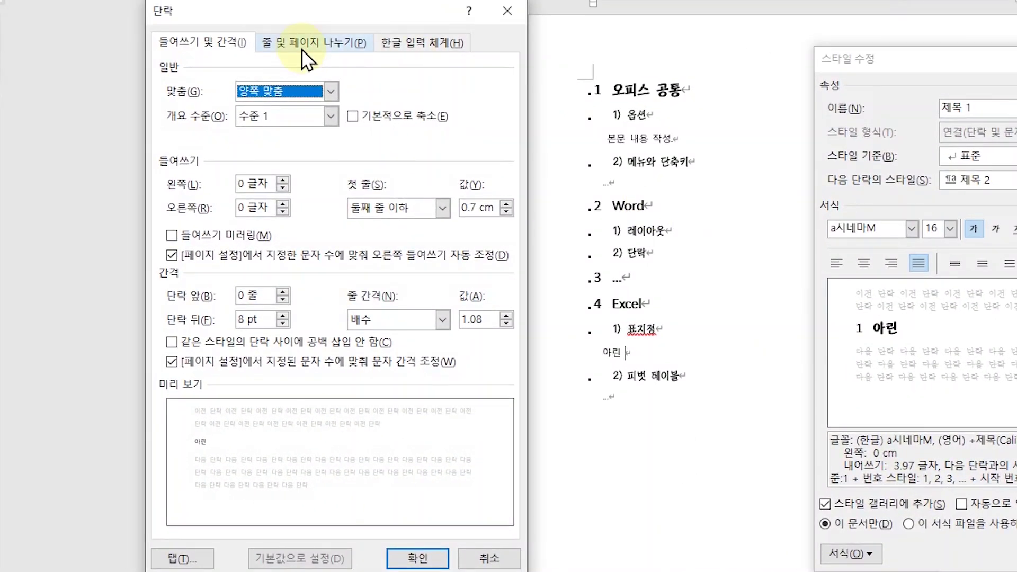
click(301, 50)
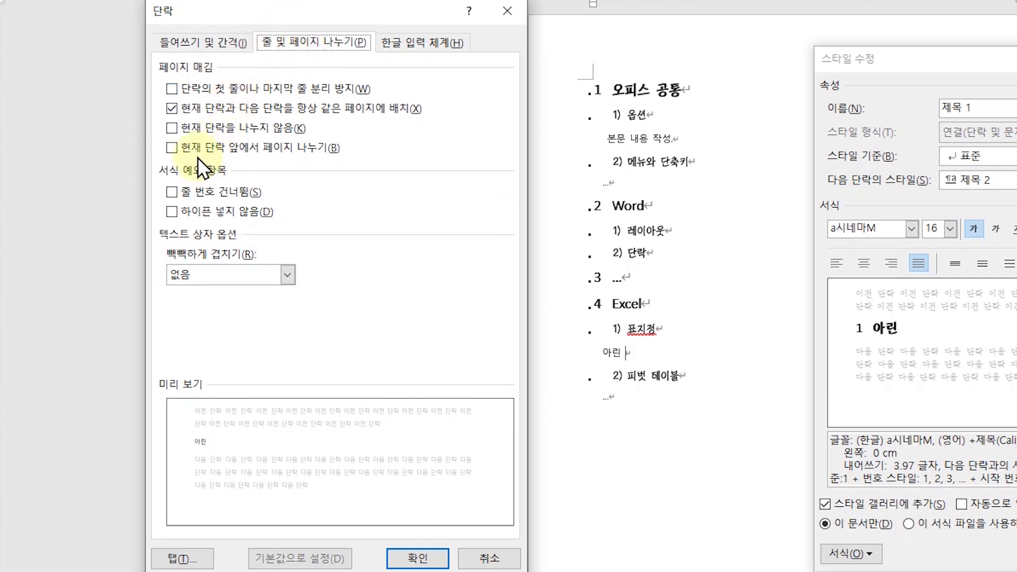
click(169, 147)
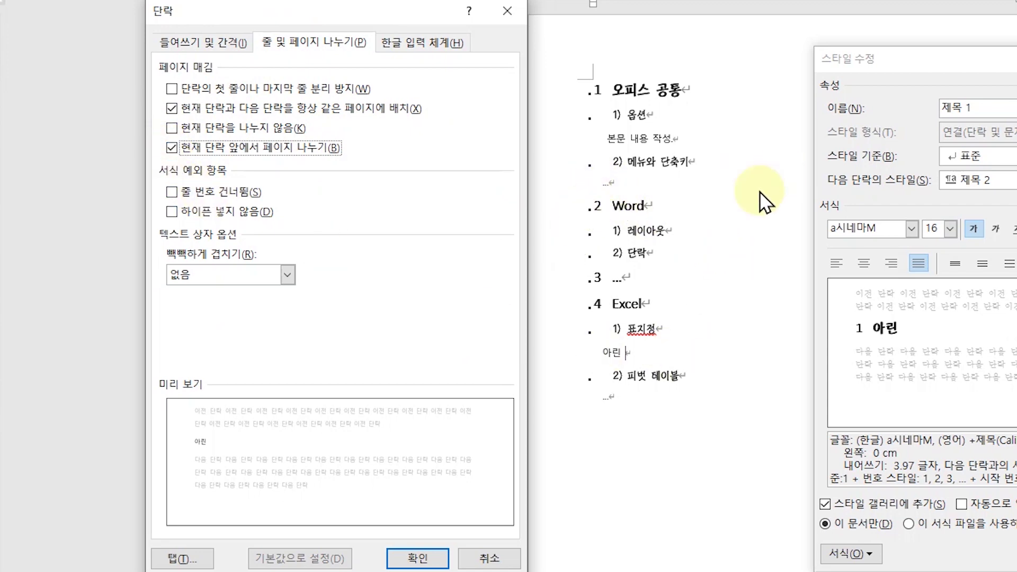
click(444, 557)
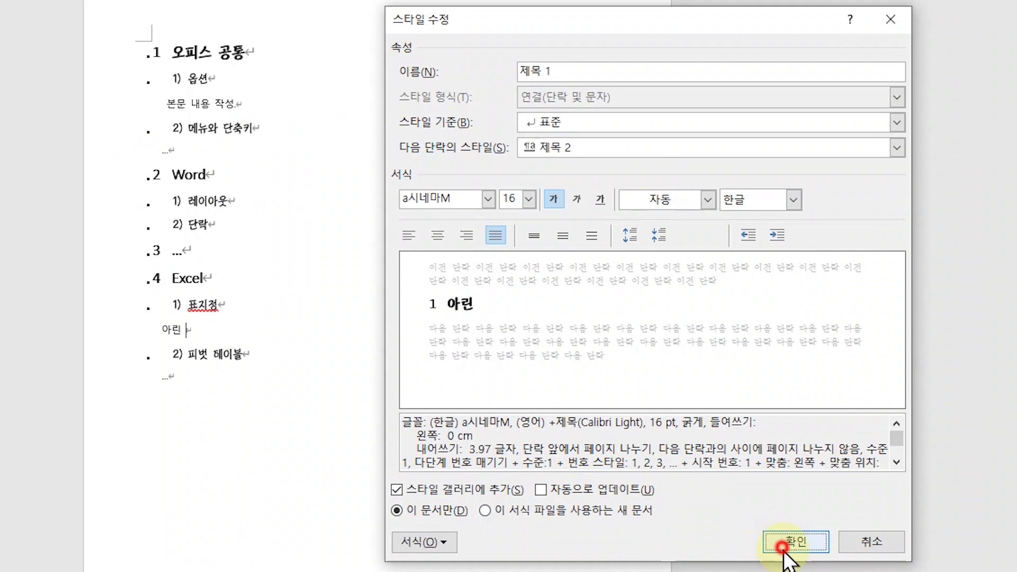
click(781, 543)
click(394, 523)
scroll(450, 534, down, 10)
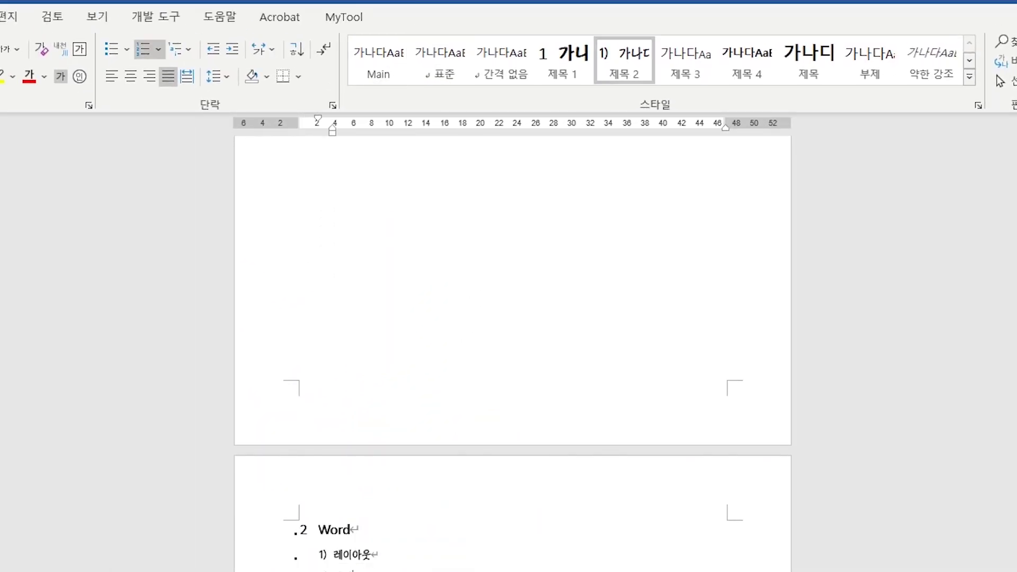
scroll(444, 567, down, 15)
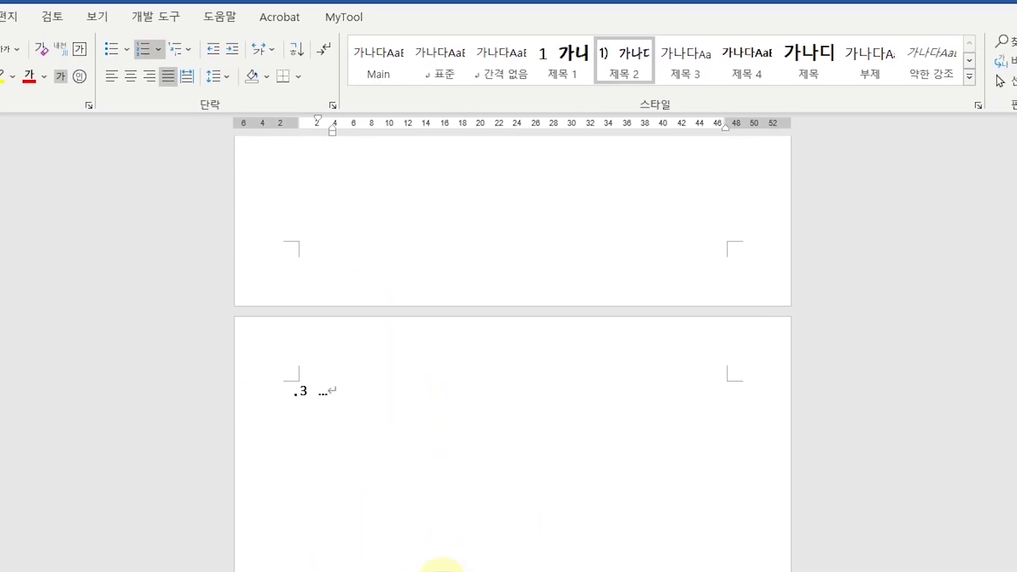
scroll(444, 567, down, 2)
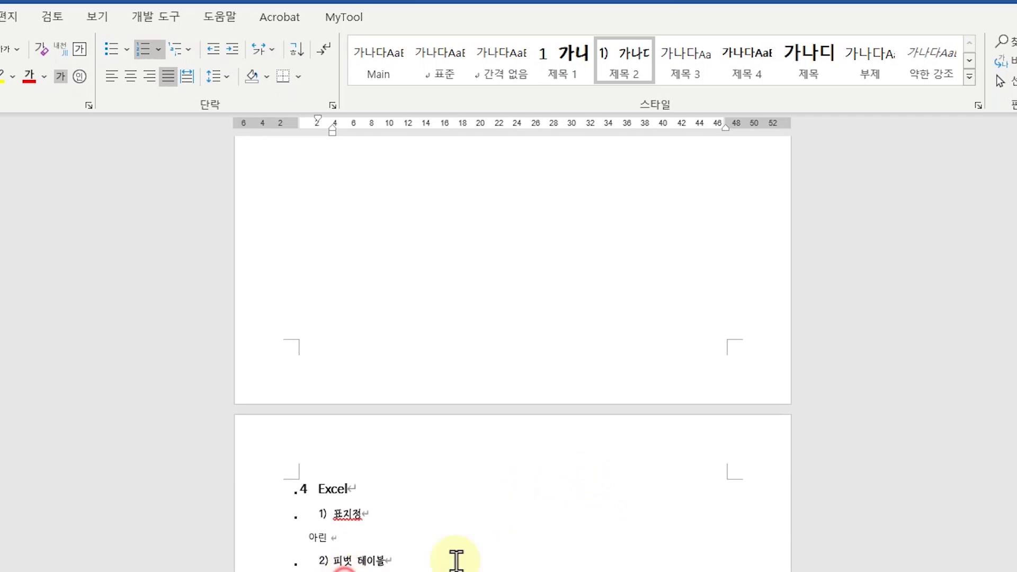
- Modify the Main style's paragraph settings to turn on 단락의 첫 줄이나 마지막 줄 분리 방지
click(509, 548)
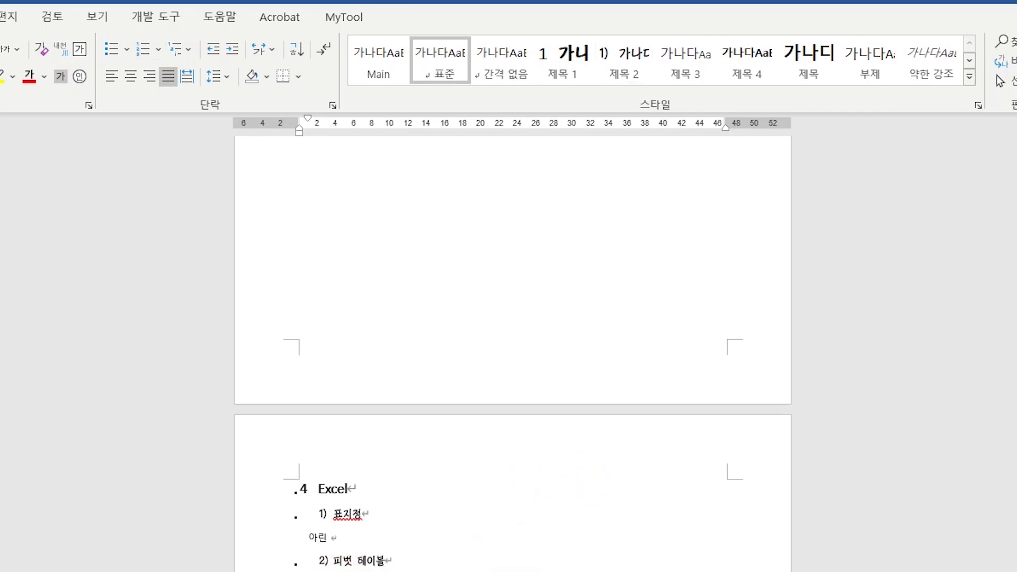
scroll(509, 548, down, 5)
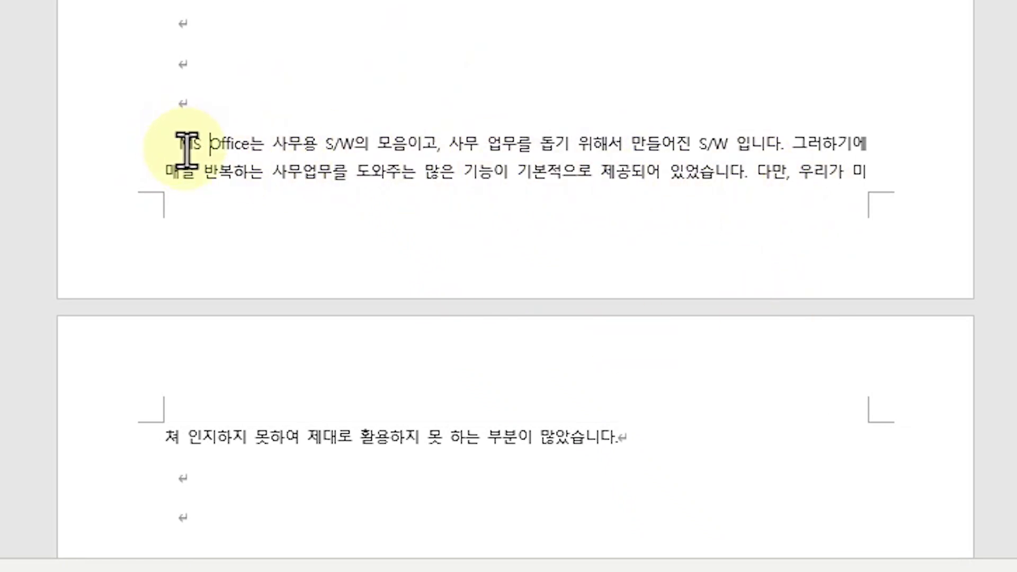
click(573, 434)
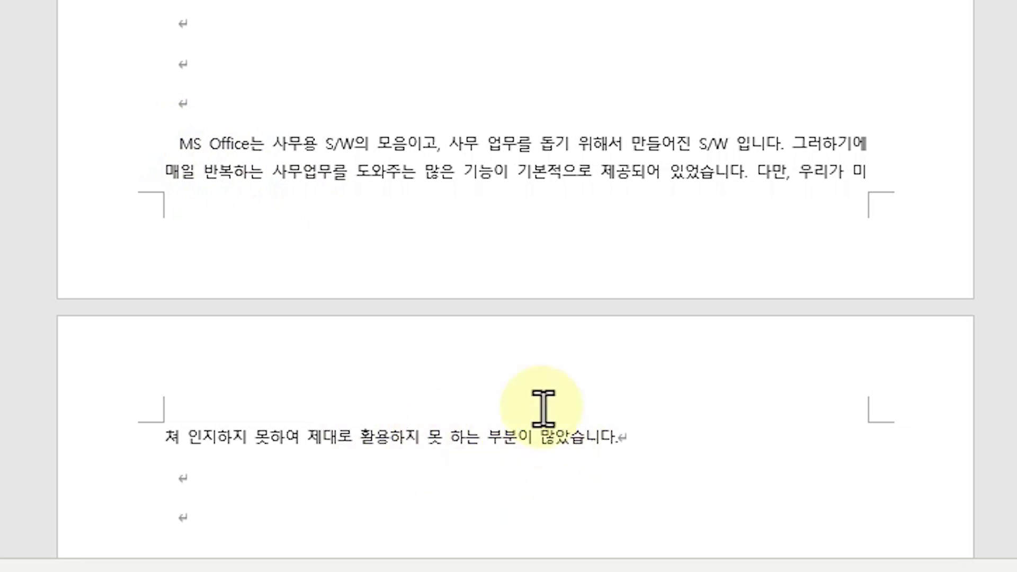
click(210, 145)
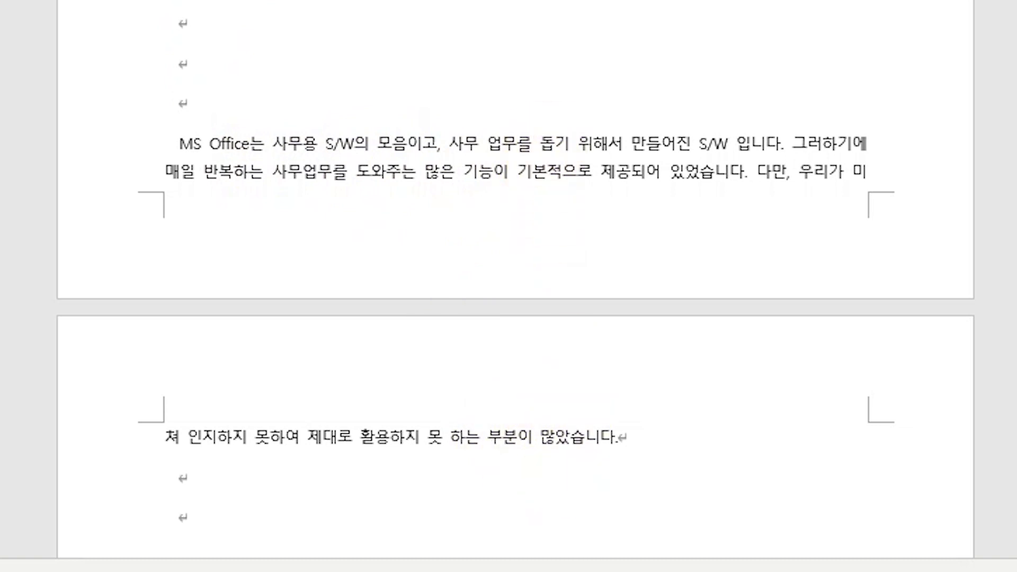
click(370, 144)
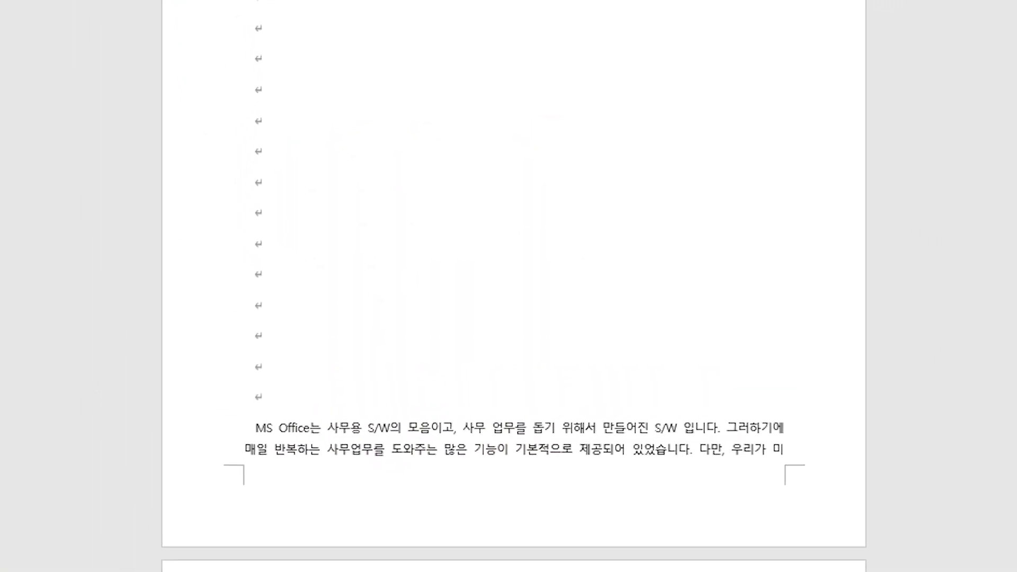
right_click(383, 54)
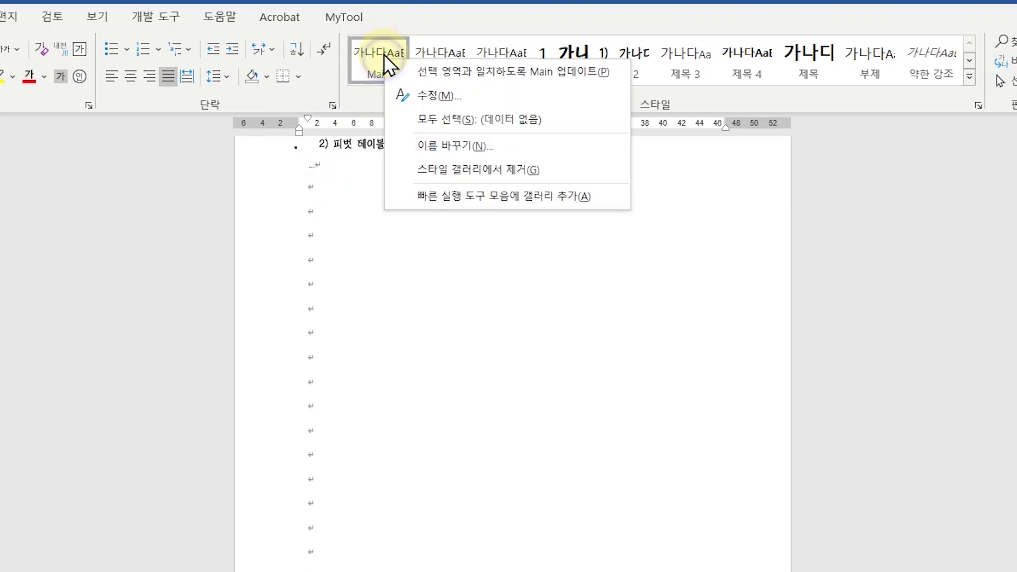
click(430, 95)
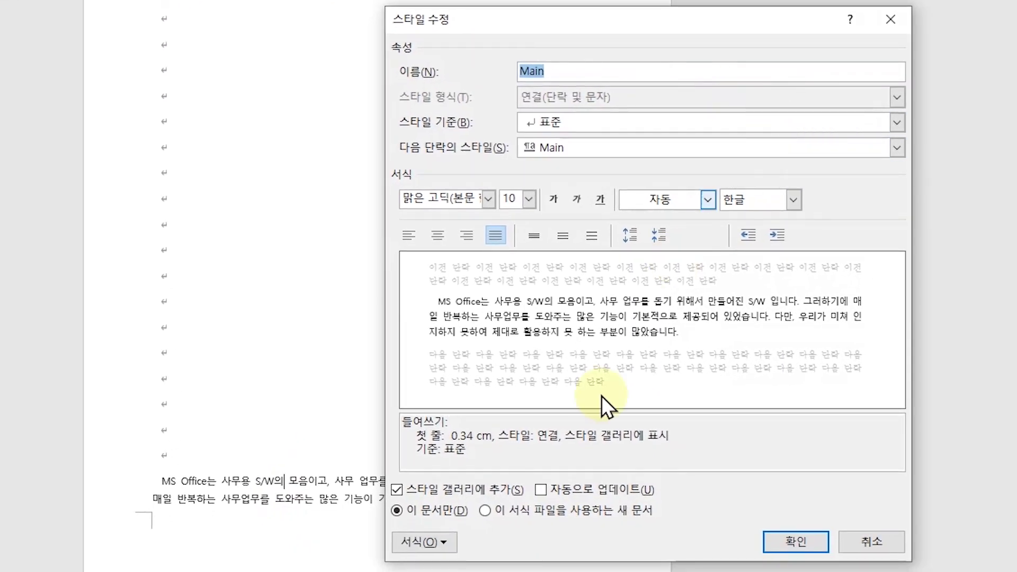
click(443, 542)
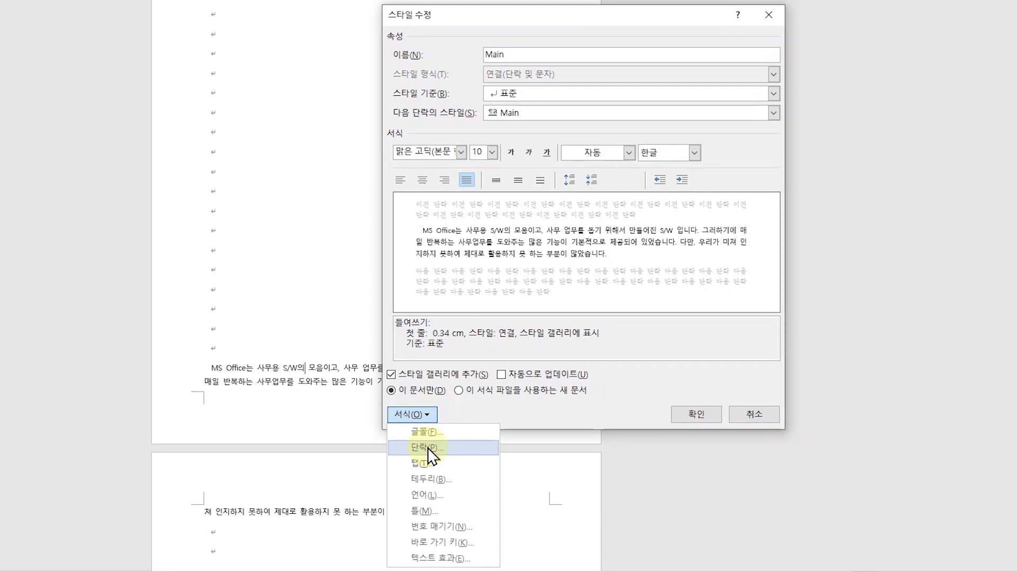
click(429, 454)
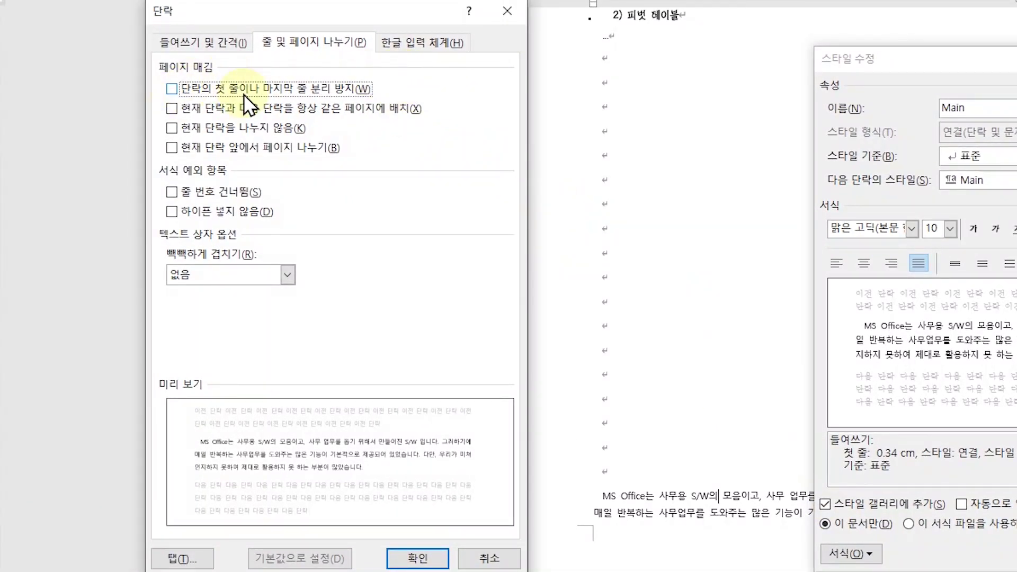
click(171, 88)
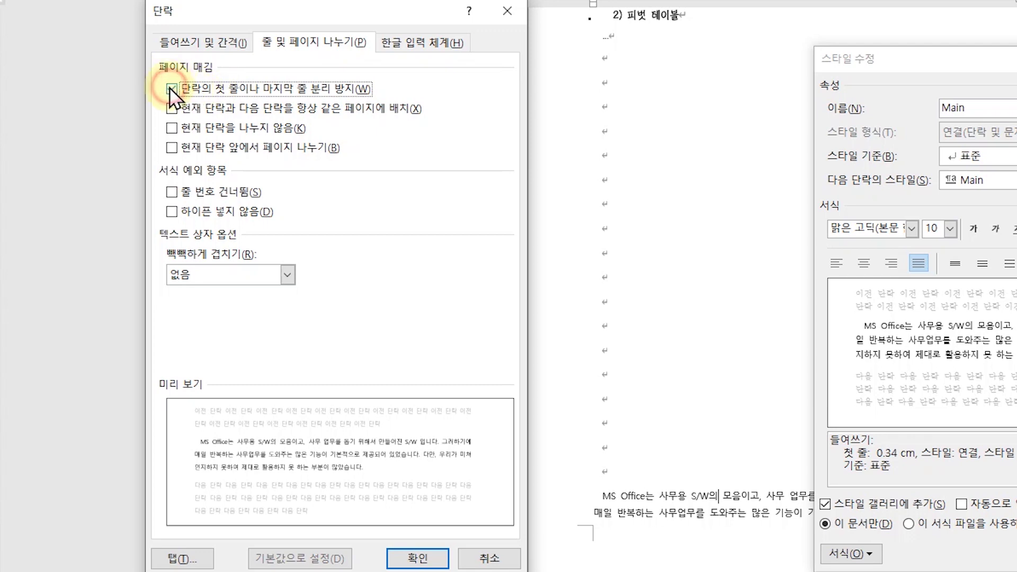
click(417, 558)
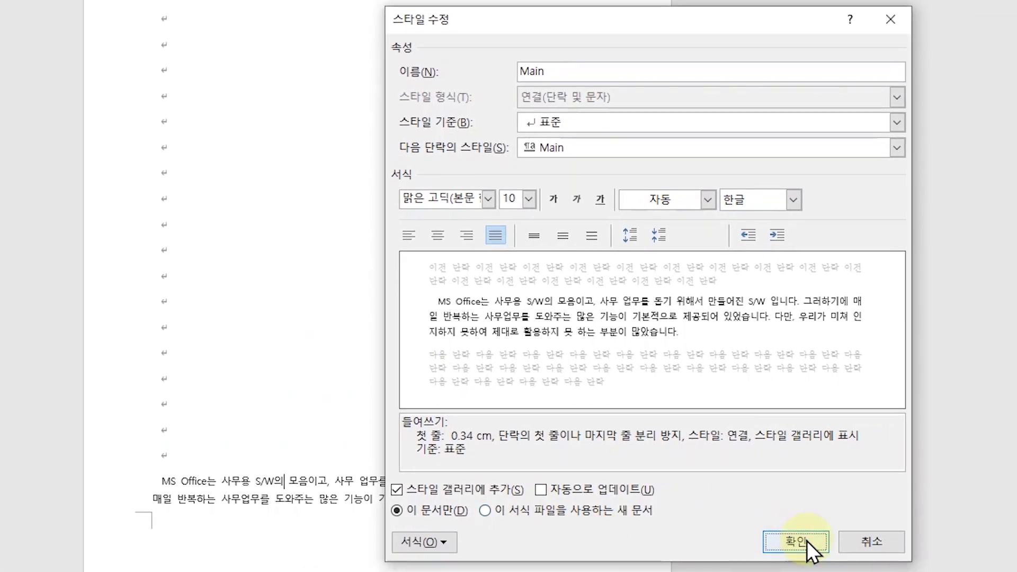
click(884, 544)
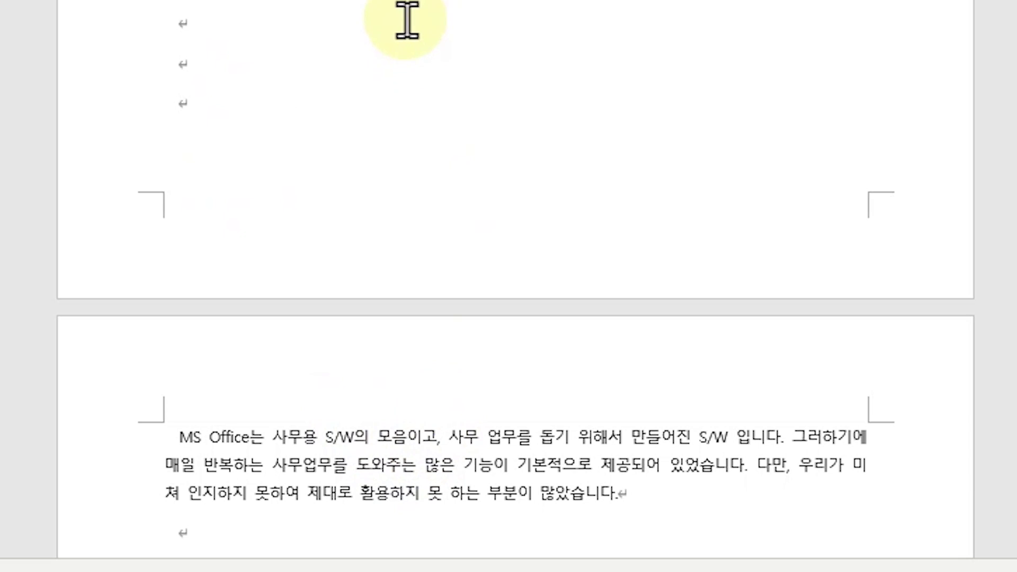
- Delete an empty line above the MS Office paragraph and undo the deletion
key(BackSpace)
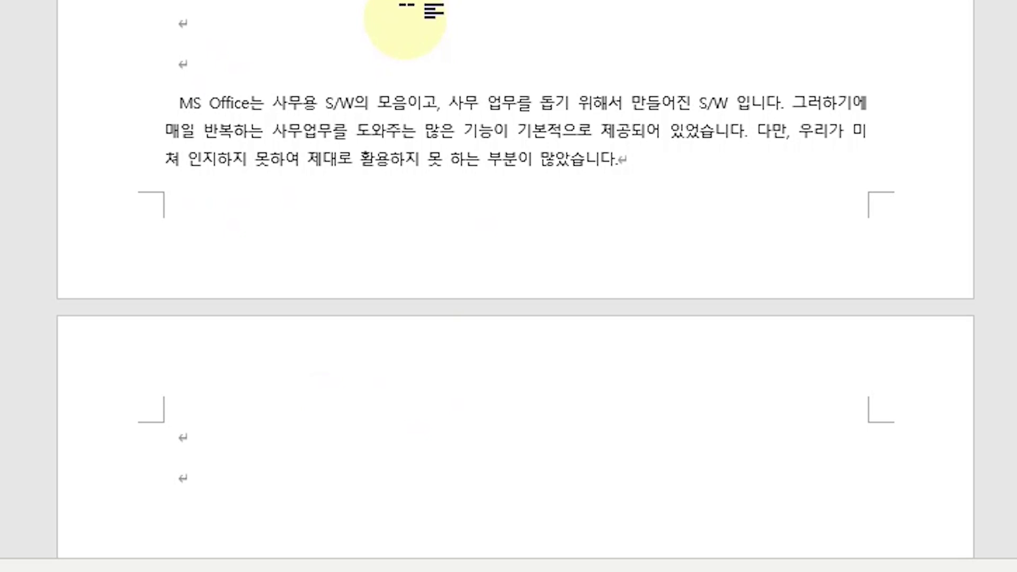
key(ctrl+z)
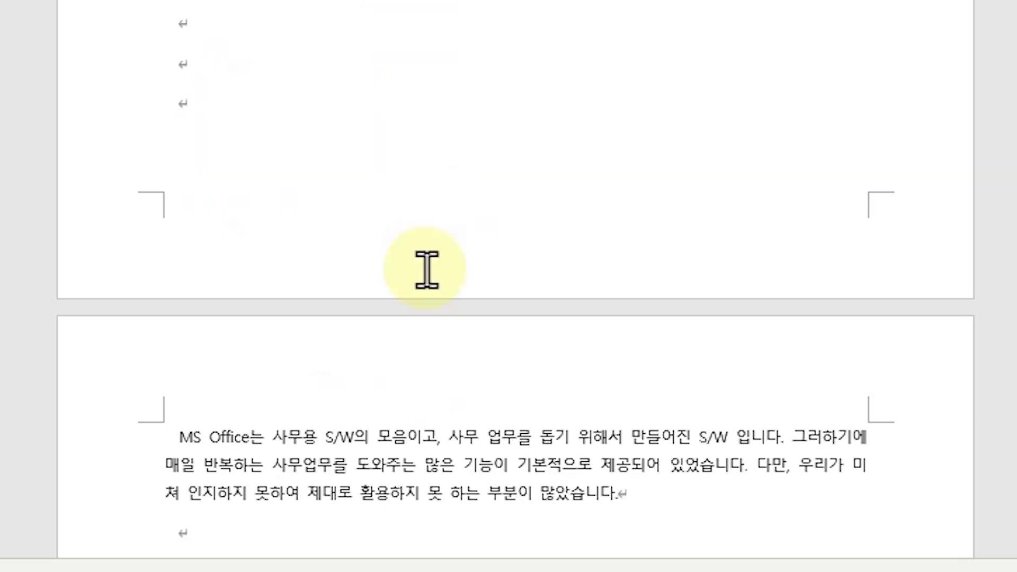
scroll(447, 294, down, 1)
scroll(448, 295, up, 1)
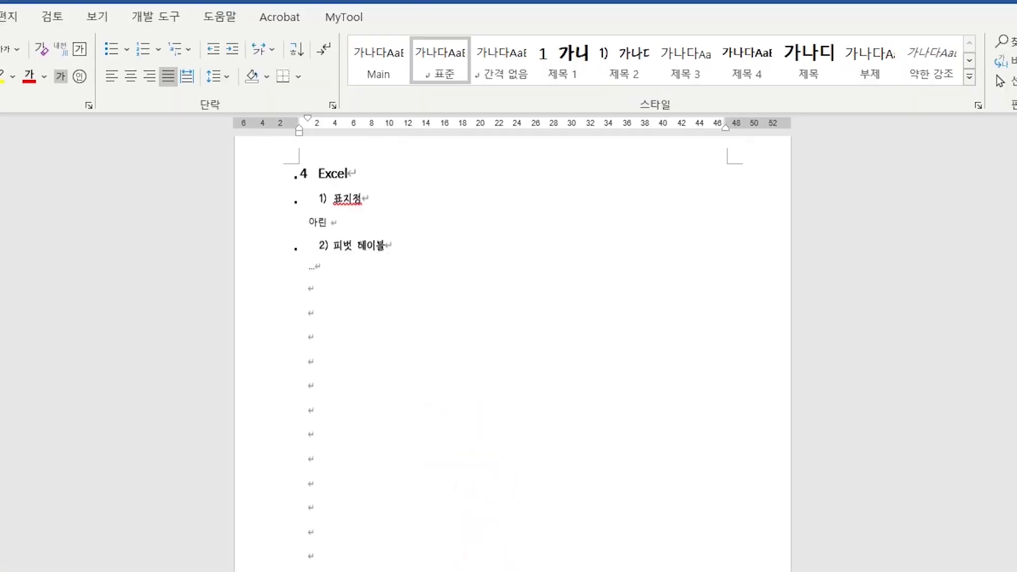
- Switch the document to the outline view and show headings down to 수준 2
scroll(512, 339, up, 2)
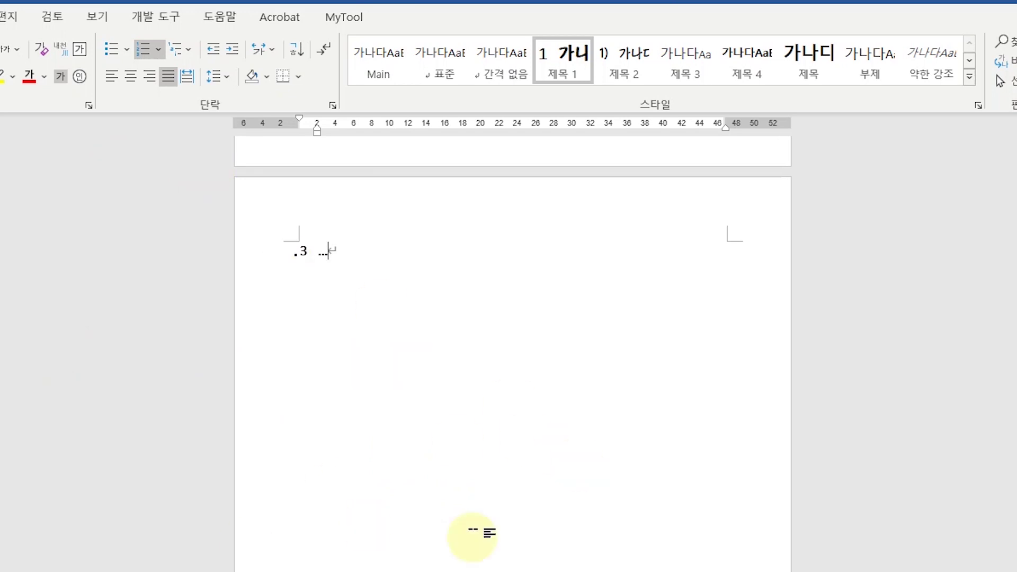
click(103, 16)
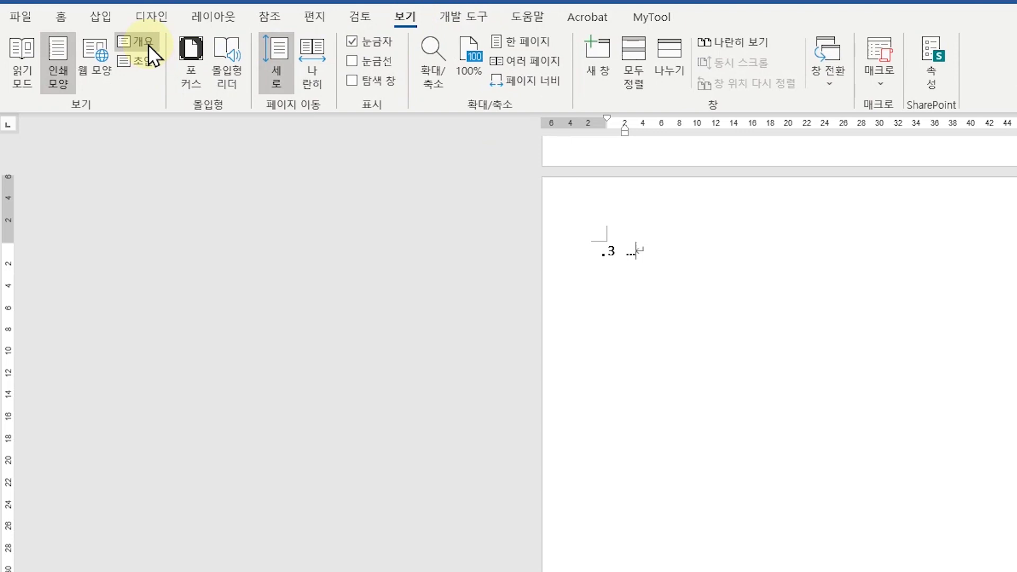
click(147, 43)
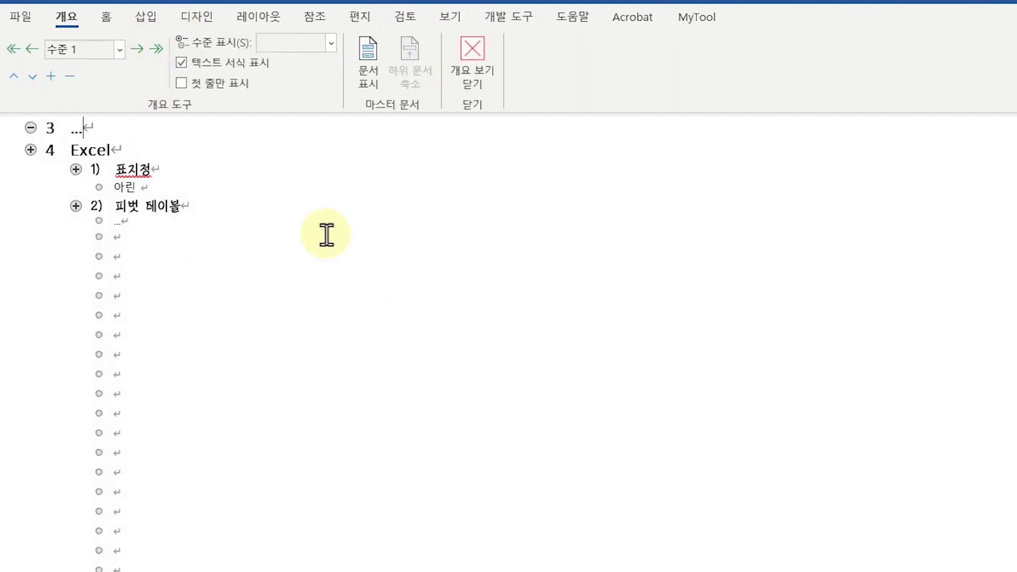
scroll(290, 386, up, 3)
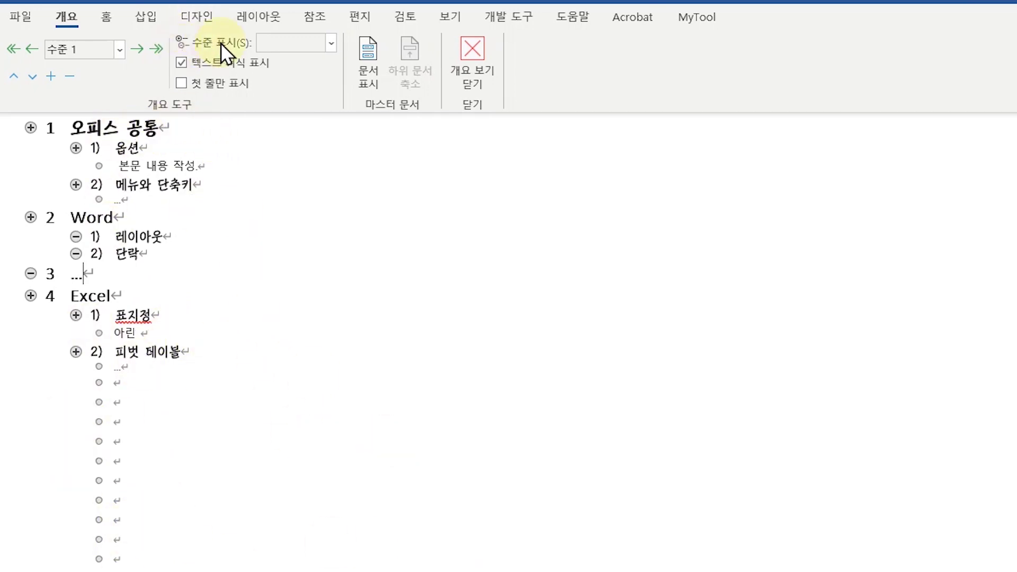
click(330, 42)
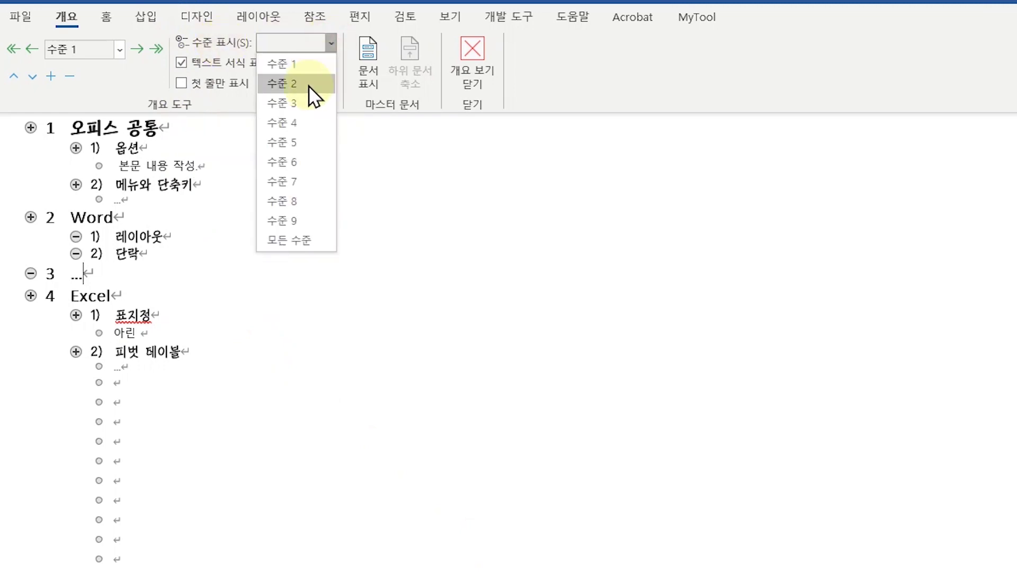
click(308, 85)
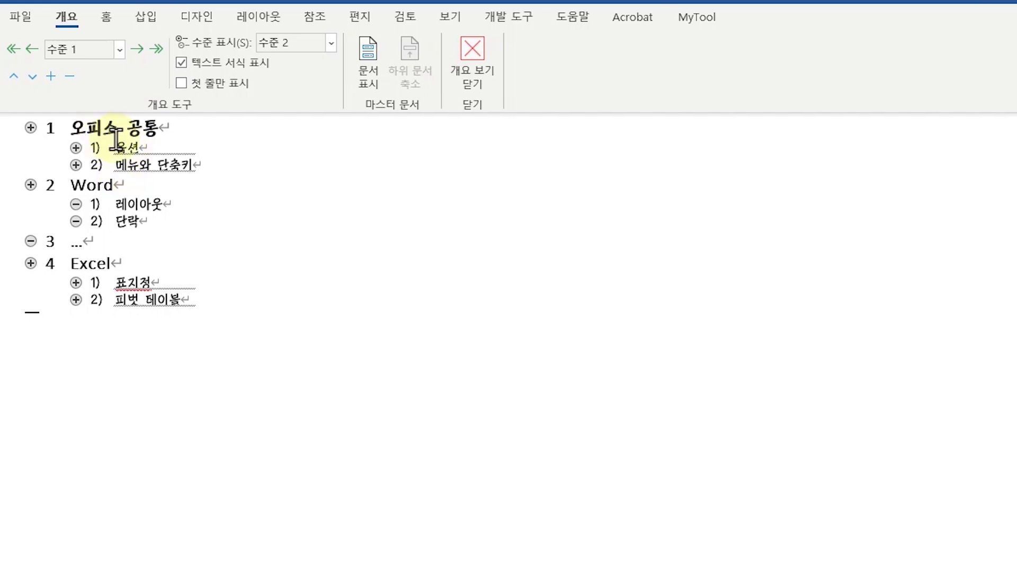
- Reduce the outline to 수준 1 headings and expand it back to 수준 2
click(212, 165)
click(329, 44)
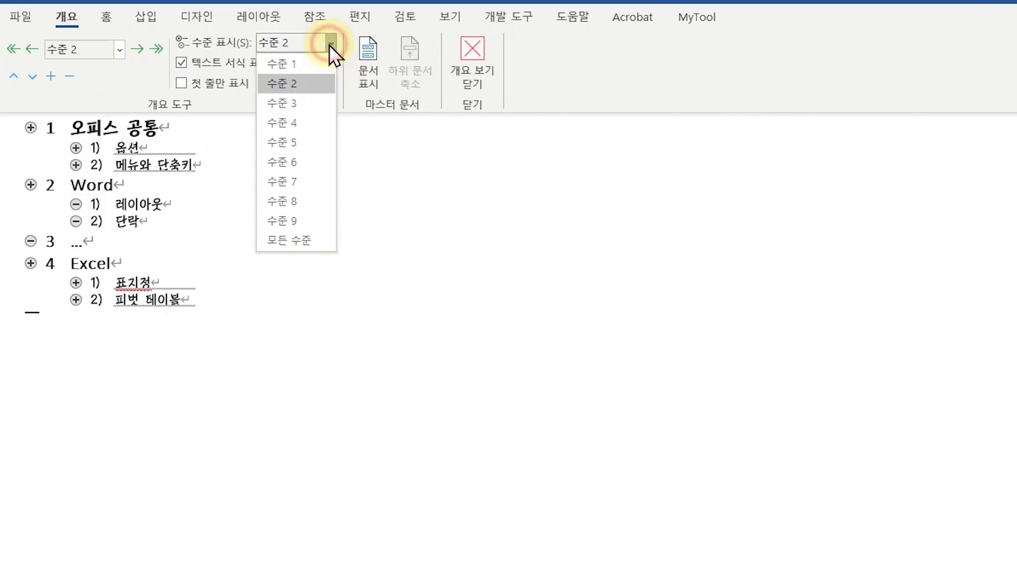
click(301, 62)
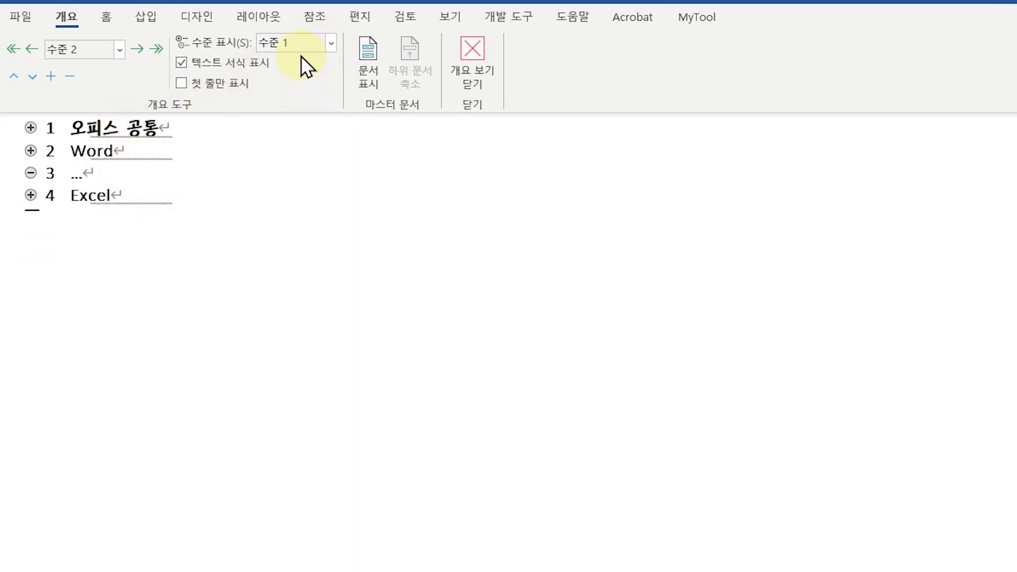
click(331, 47)
click(306, 86)
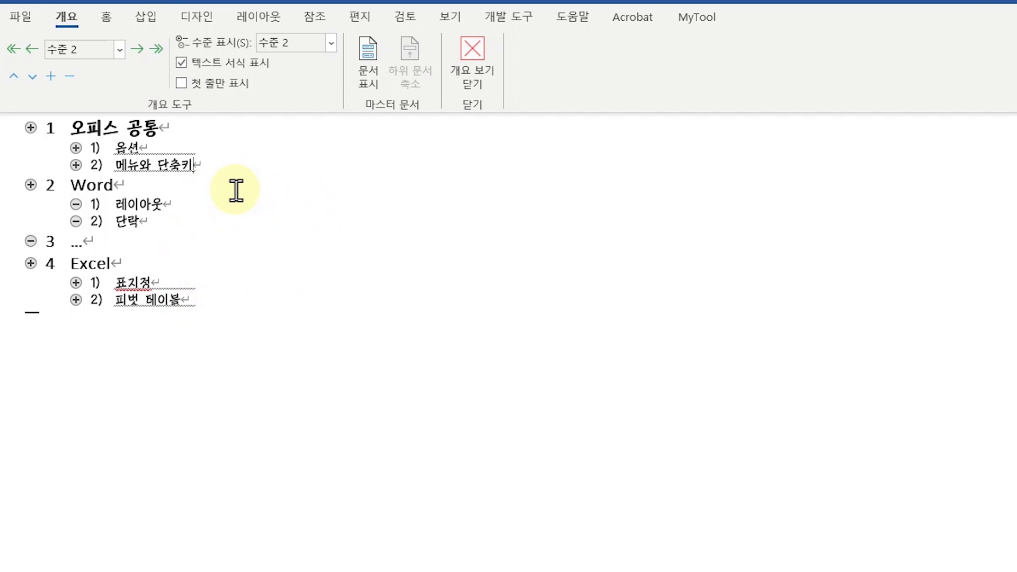
- Close the outline view and set the "…" line below 메뉴와 단축키 to 제목 1 and then to 제목 2
click(479, 55)
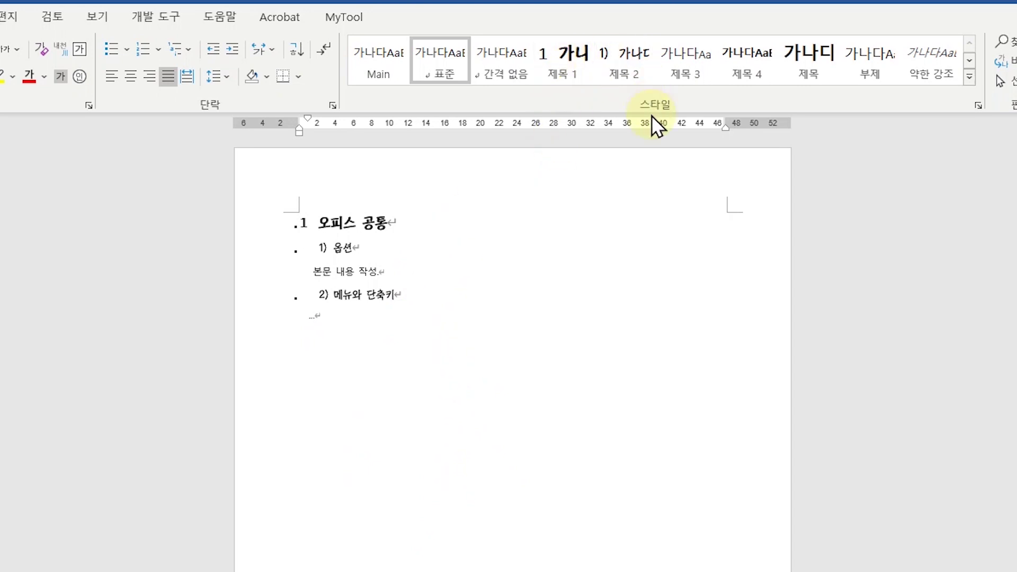
key(ctrl+alt+1)
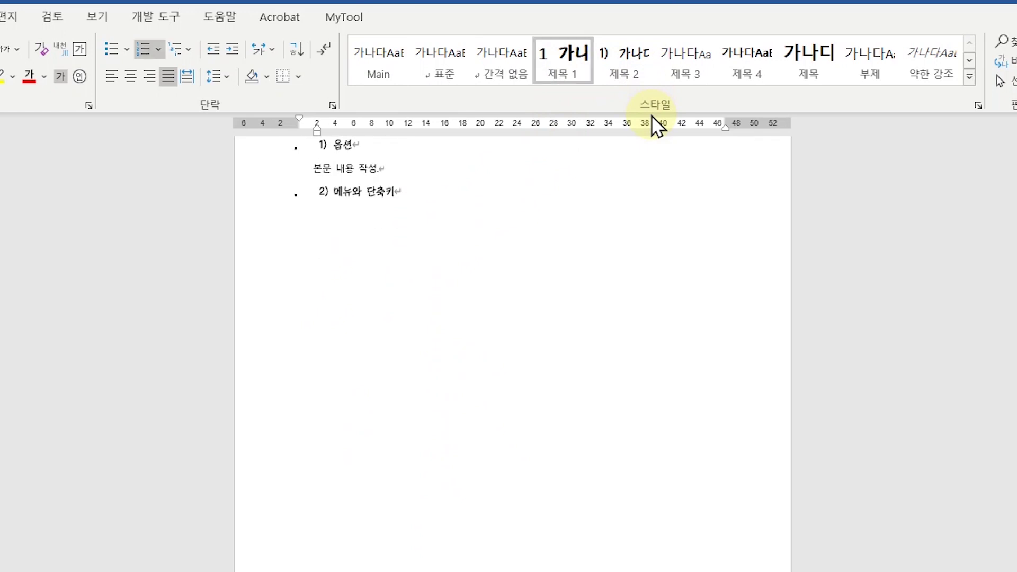
key(ctrl+alt+2)
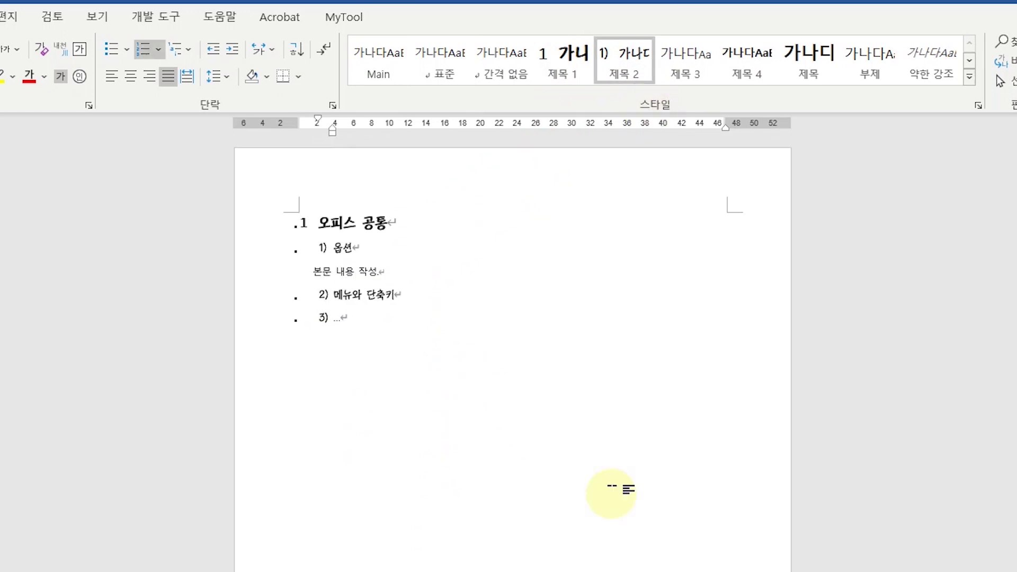